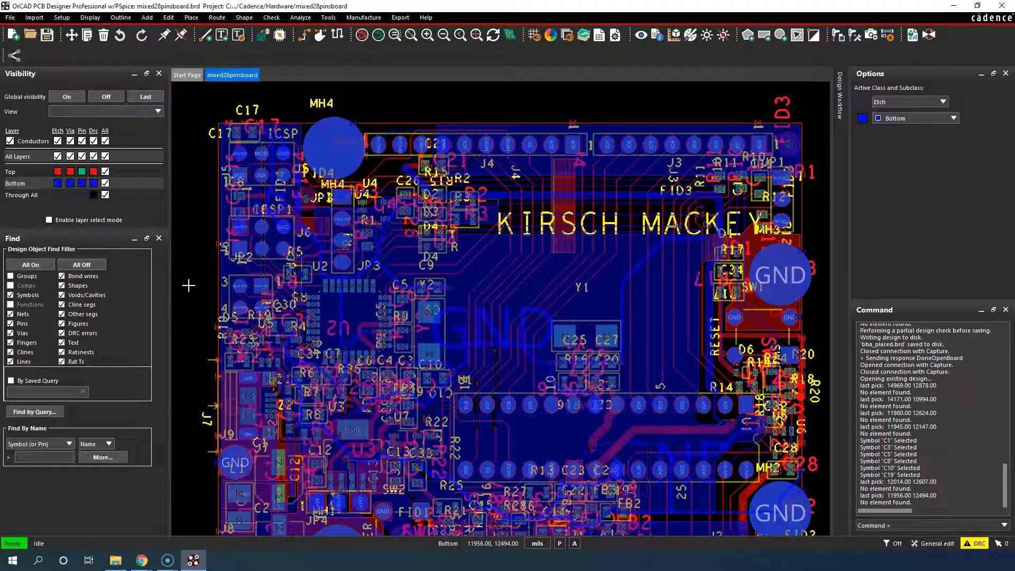
- Find symbol C1 on the board by name, then clear the selection
{"action": "left_click", "coordinate": [188, 280]}
{"action": "left_click", "coordinate": [188, 279]}
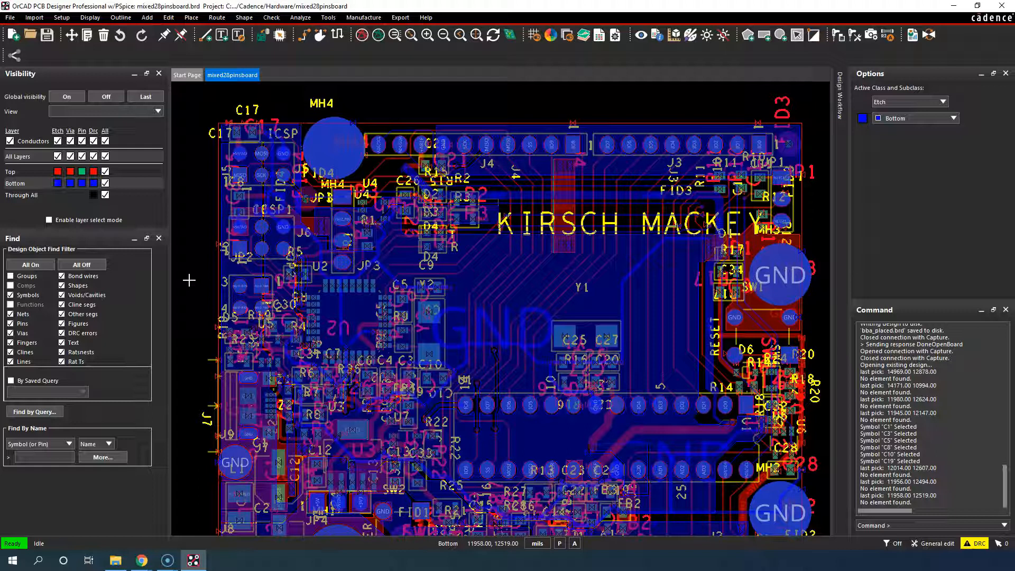
{"action": "left_click", "coordinate": [189, 280]}
{"action": "left_click", "coordinate": [45, 456]}
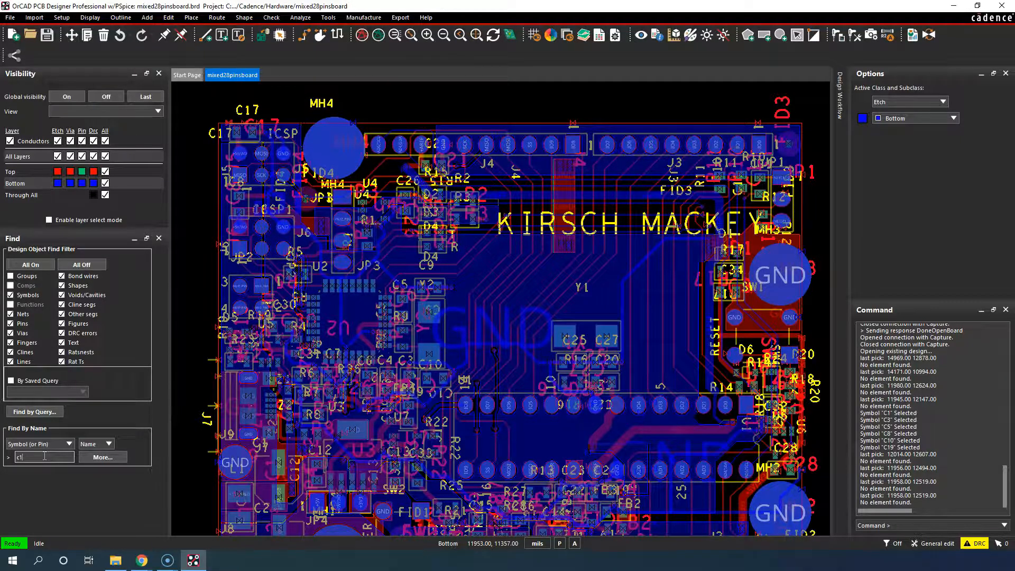
{"action": "type", "text": "c1"}
{"action": "key", "text": "Return"}
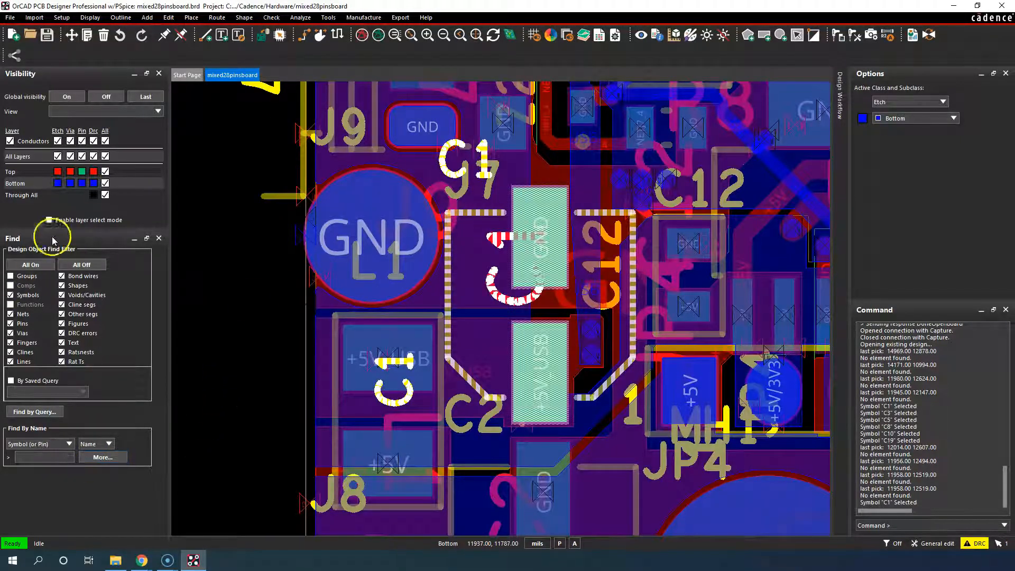
{"action": "left_click", "coordinate": [206, 243]}
- Check in the list of display windows that the Find window is enabled, leaving the settings as they are
{"action": "left_click", "coordinate": [94, 19]}
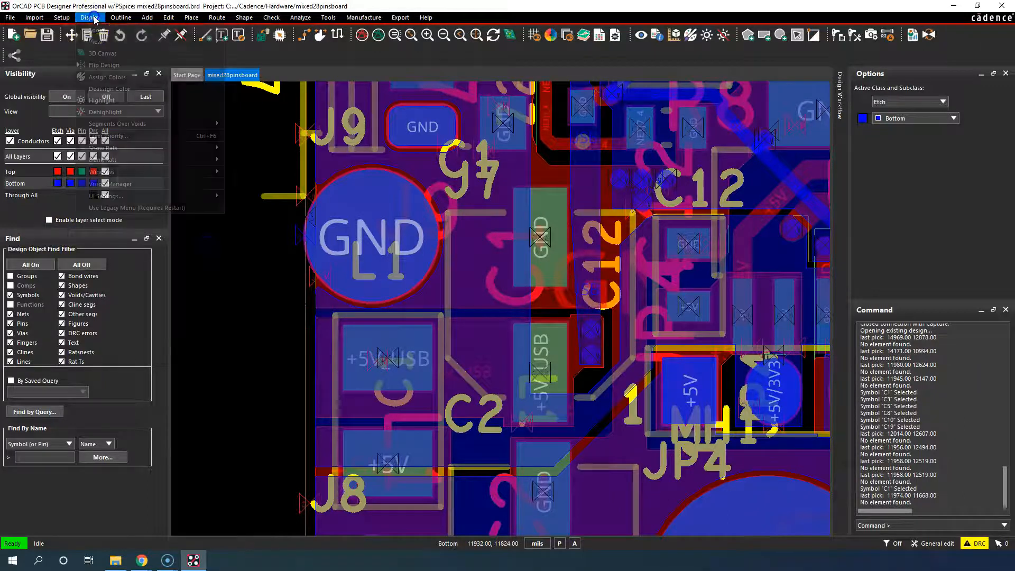
{"action": "mouse_move", "coordinate": [168, 171]}
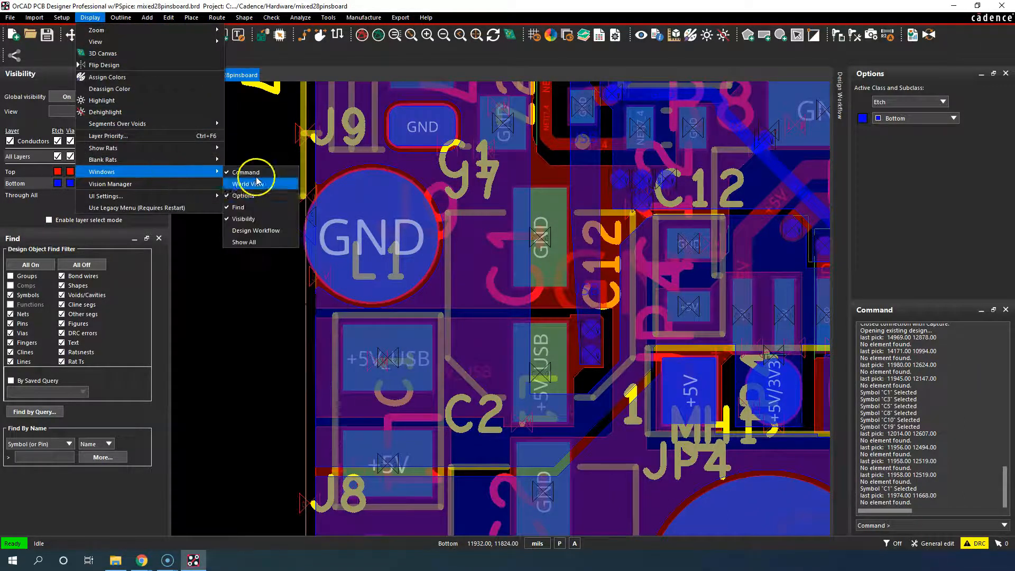
{"action": "left_click", "coordinate": [231, 349]}
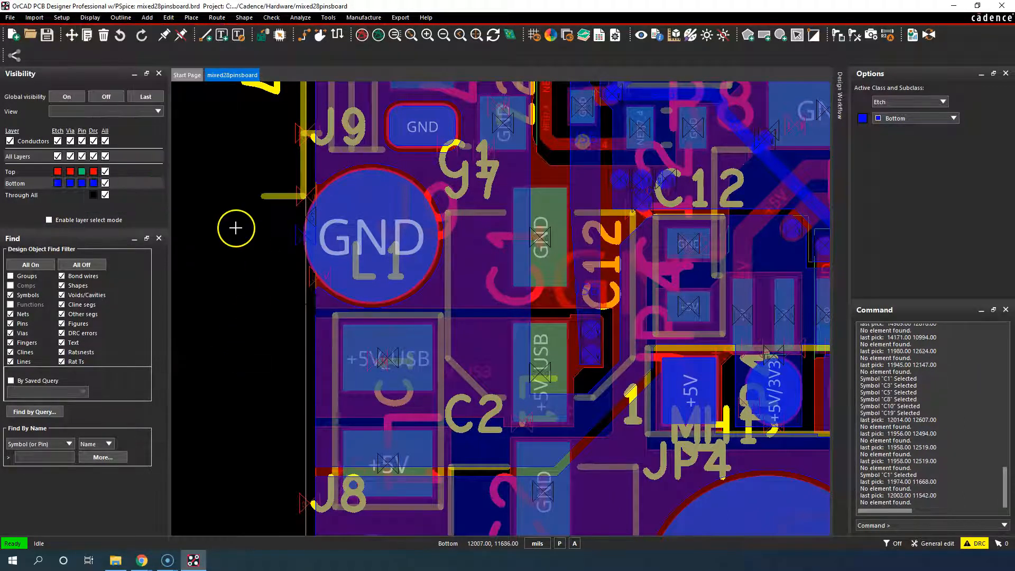
{"action": "left_click", "coordinate": [214, 331]}
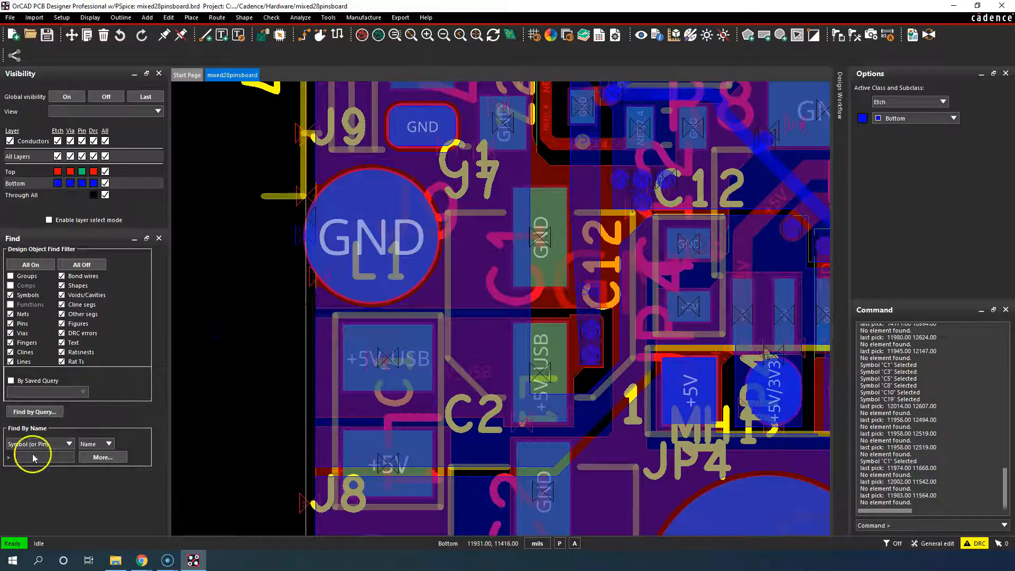
- Find pin C2.1 by name, keeping Symbol (or Pin) as the object type
{"action": "left_click", "coordinate": [42, 443]}
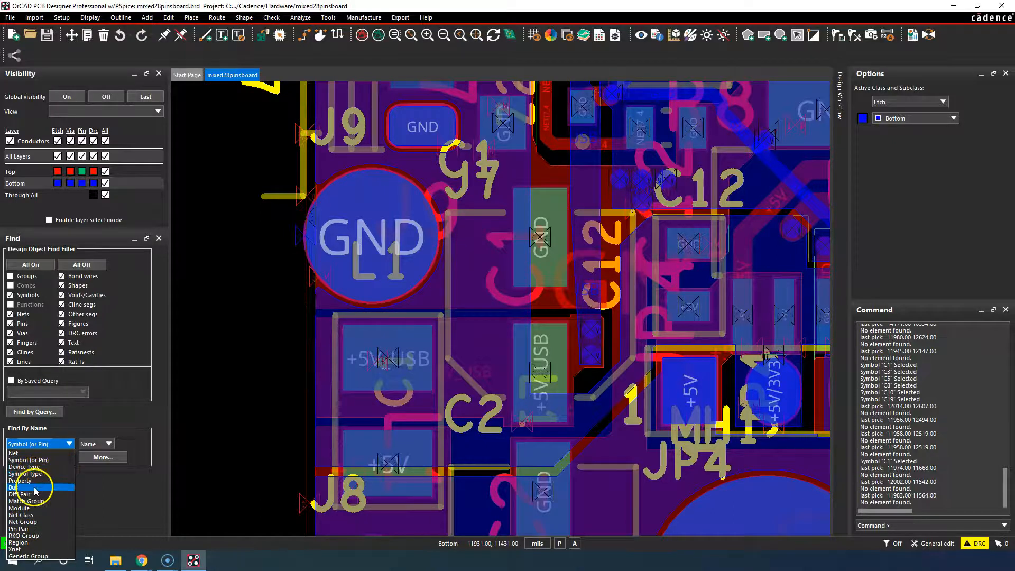
{"action": "left_click", "coordinate": [50, 455]}
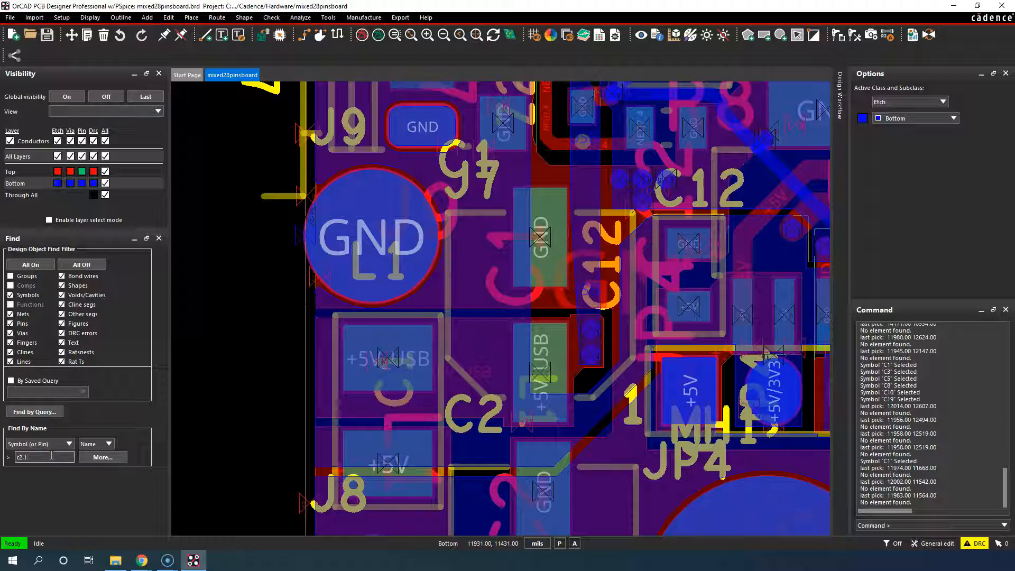
{"action": "type", "text": "c2.1"}
{"action": "key", "text": "Return"}
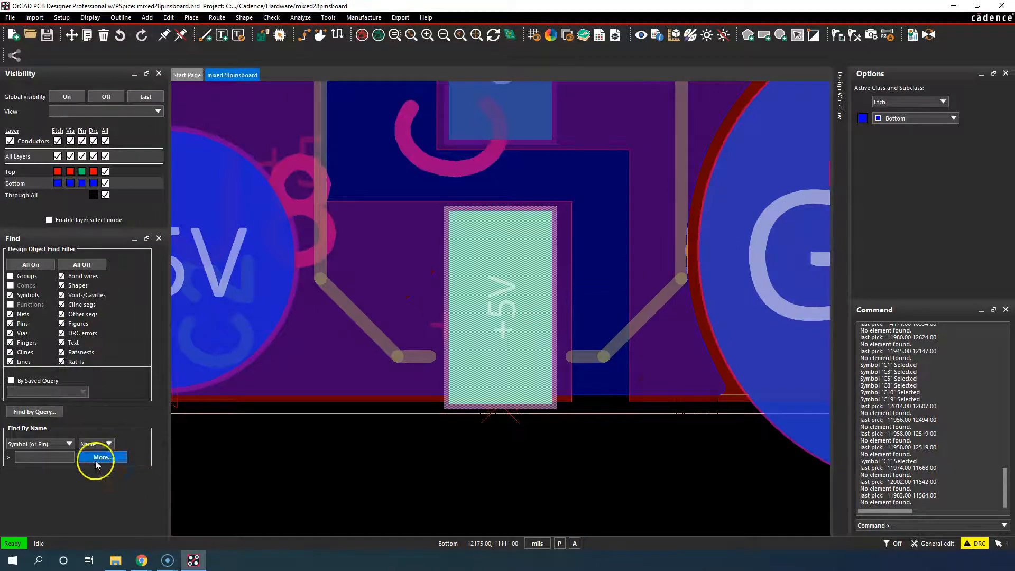
- Examine the available symbols in the Find by Name or Property dialog and cancel without selecting any
{"action": "left_click", "coordinate": [8, 456]}
{"action": "left_click", "coordinate": [108, 455]}
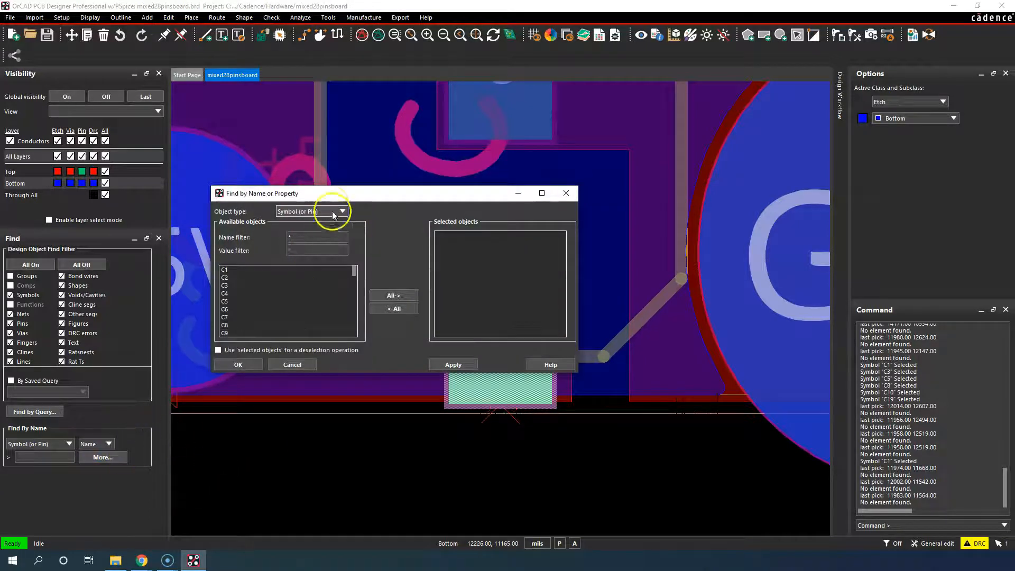
{"action": "left_click", "coordinate": [314, 364]}
- Examine the object types and the configuration list in Find by Query, then cancel the dialog
{"action": "left_click", "coordinate": [40, 414]}
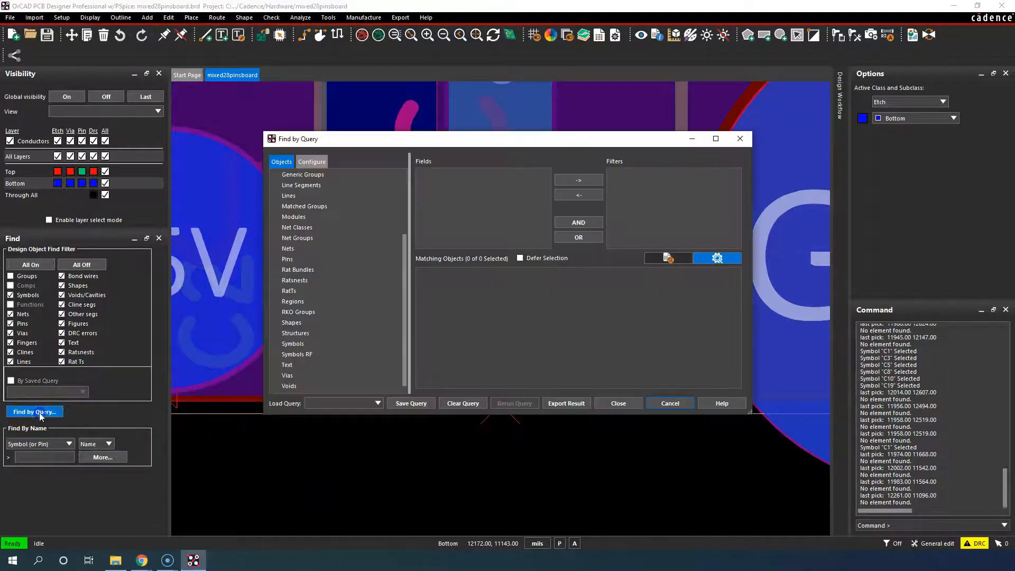
{"action": "left_click", "coordinate": [303, 162]}
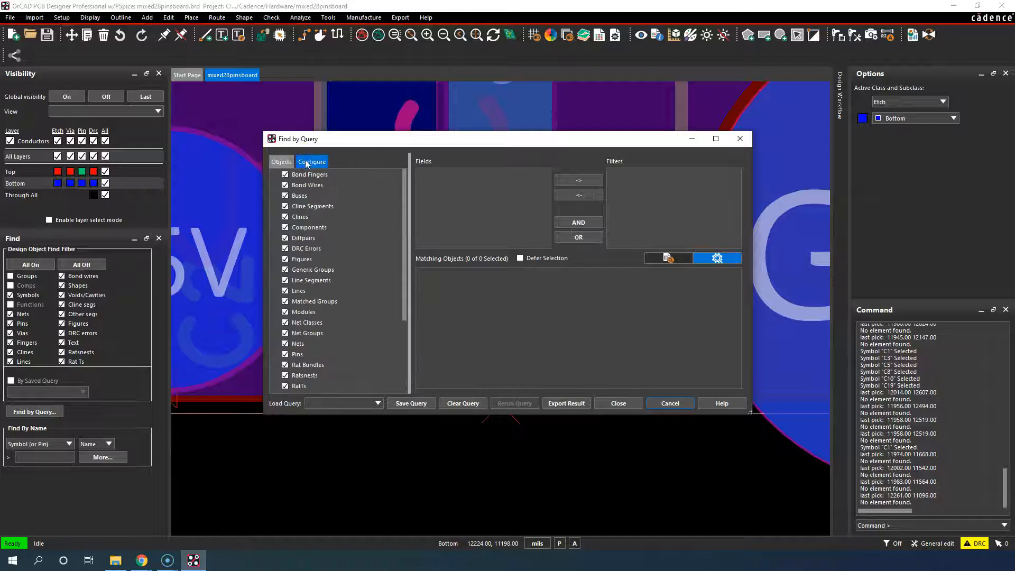
{"action": "scroll", "coordinate": [324, 264], "scroll_direction": "down", "scroll_amount": 5}
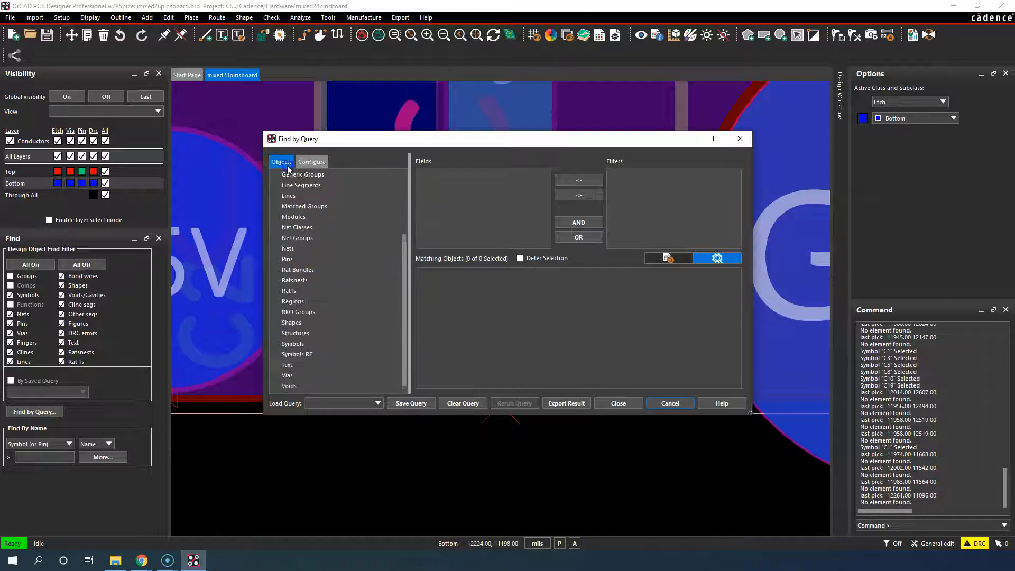
{"action": "key", "text": "Escape"}
- Find symbol C3 by name and look over the commands available for it
{"action": "left_click", "coordinate": [47, 458]}
{"action": "left_click", "coordinate": [90, 446]}
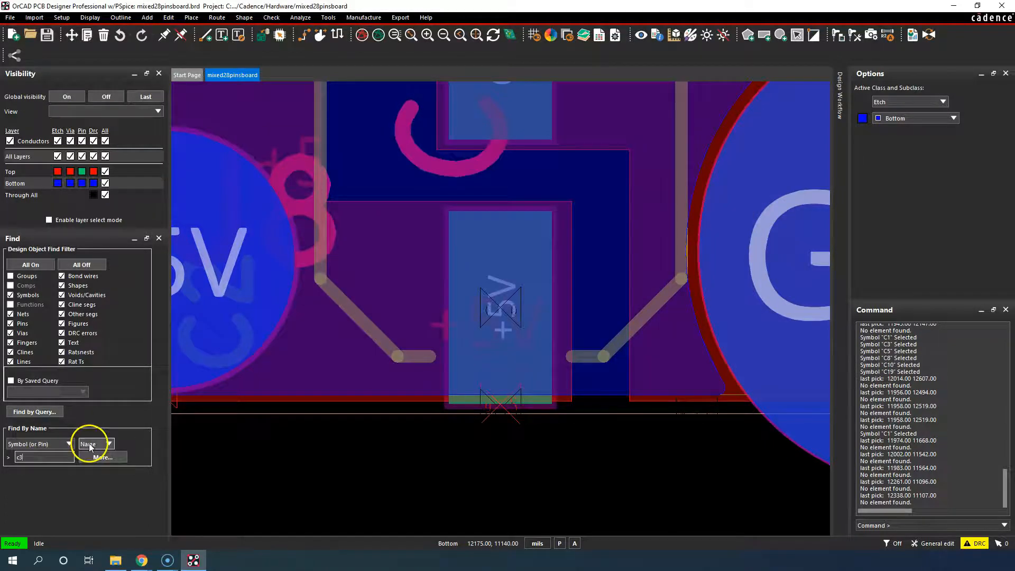
{"action": "key", "text": "Return"}
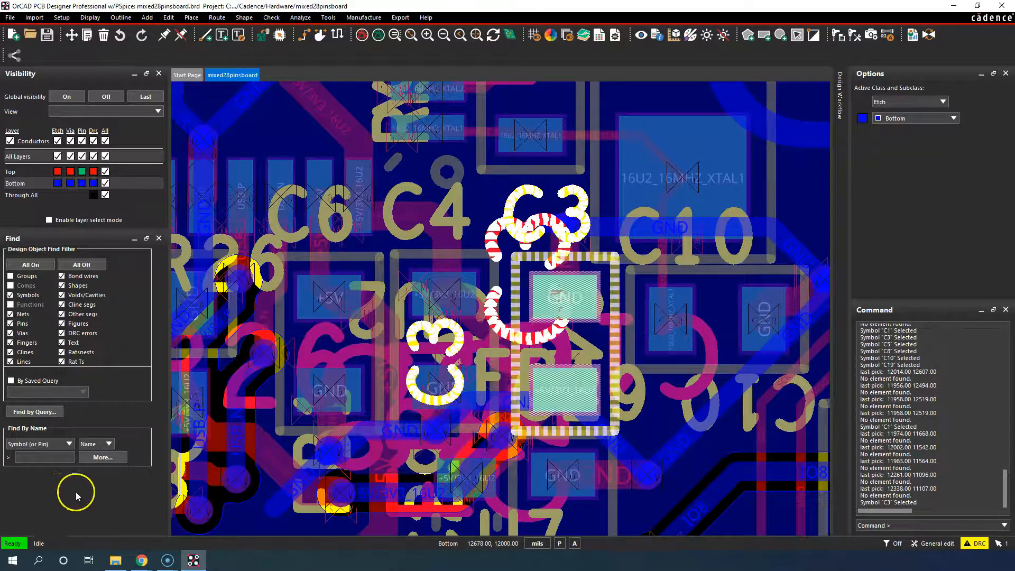
{"action": "right_click", "coordinate": [587, 298]}
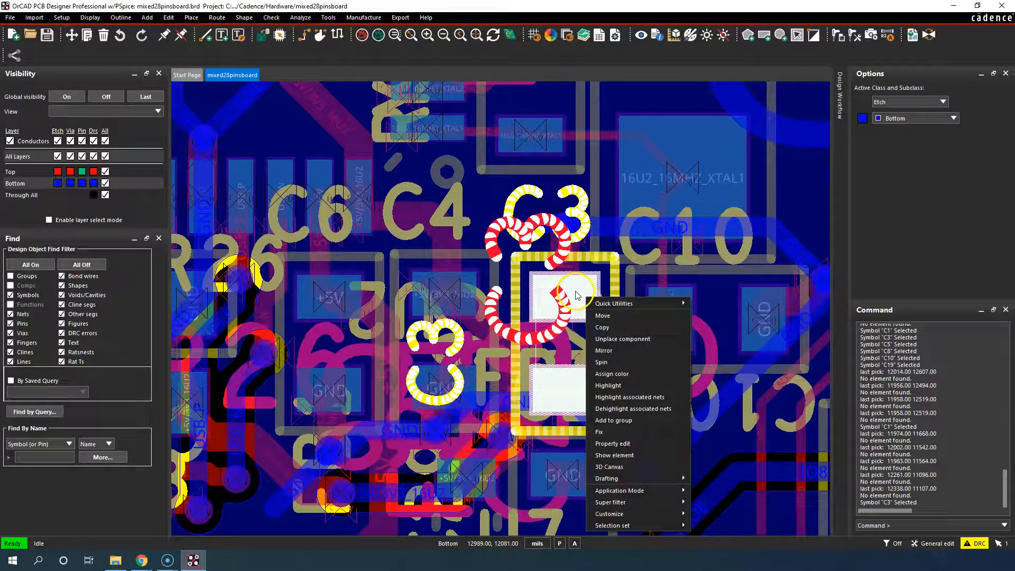
{"action": "left_click", "coordinate": [39, 525]}
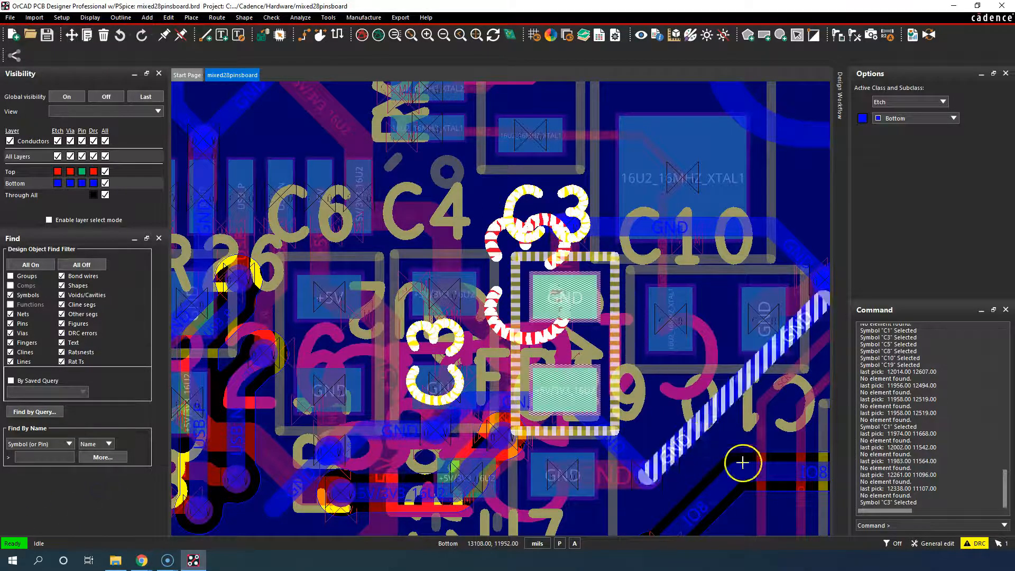
- Clear the selection and set the application mode to General Edit
{"action": "left_click", "coordinate": [933, 543]}
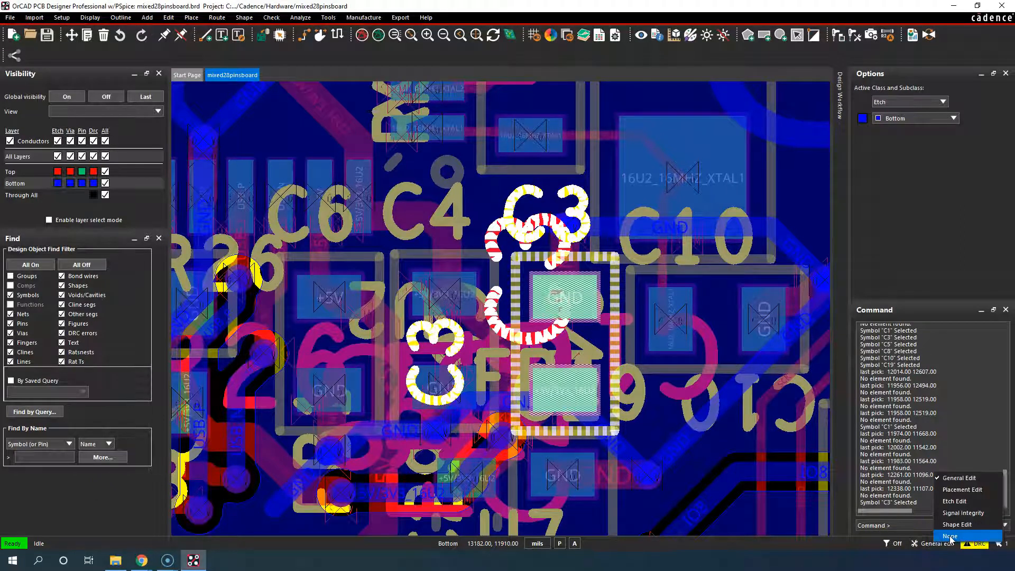
{"action": "left_click", "coordinate": [825, 553]}
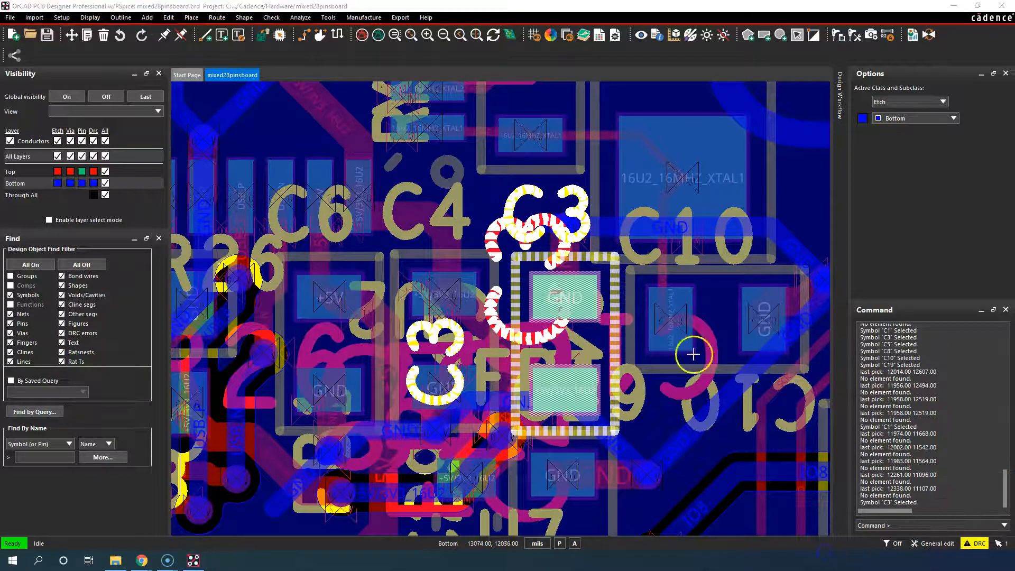
{"action": "right_click", "coordinate": [626, 279]}
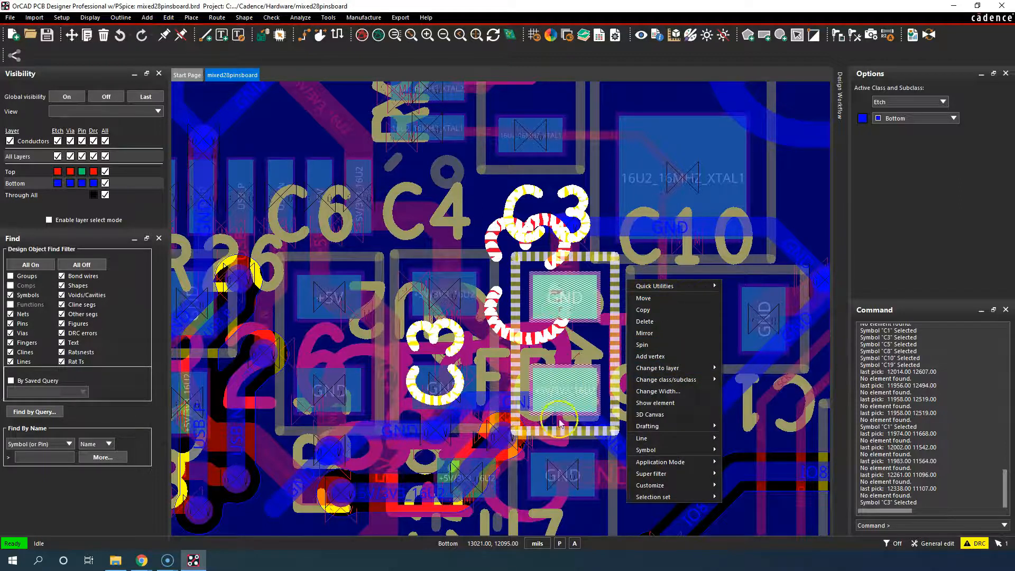
{"action": "left_click", "coordinate": [629, 552]}
{"action": "scroll", "coordinate": [576, 333], "scroll_direction": "down", "scroll_amount": 2}
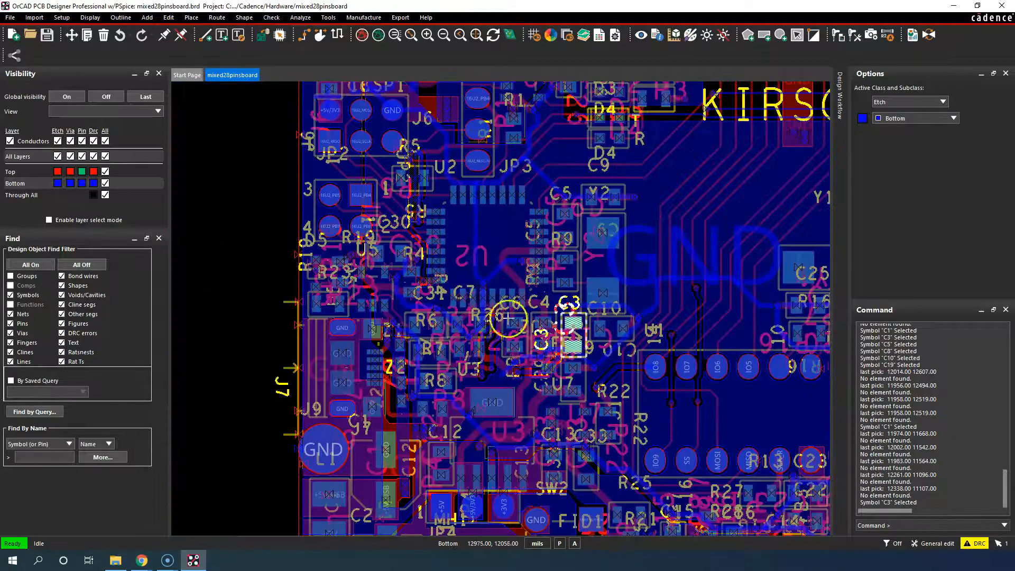
{"action": "right_click", "coordinate": [211, 255]}
{"action": "mouse_move", "coordinate": [258, 272]}
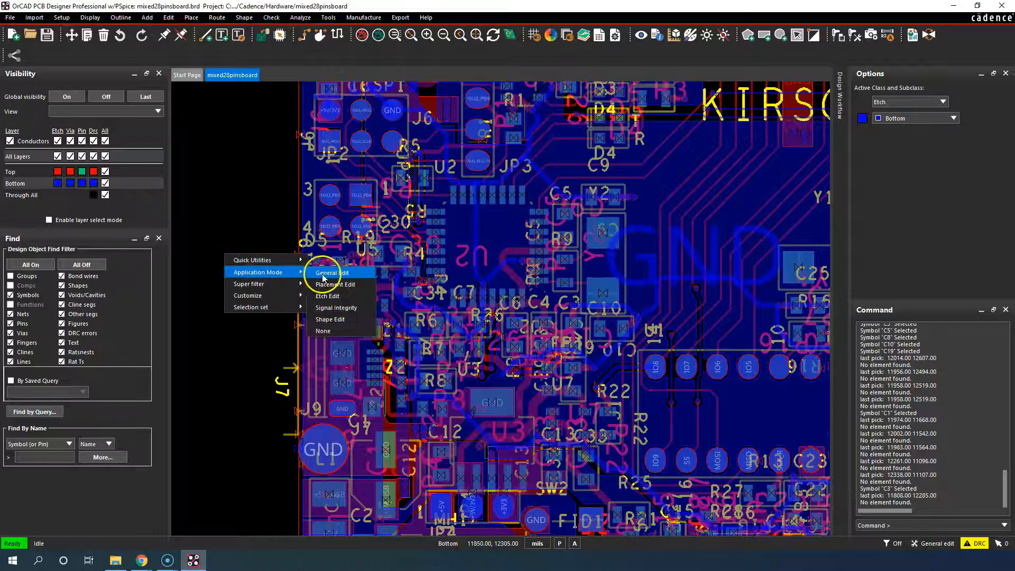
{"action": "left_click", "coordinate": [324, 272]}
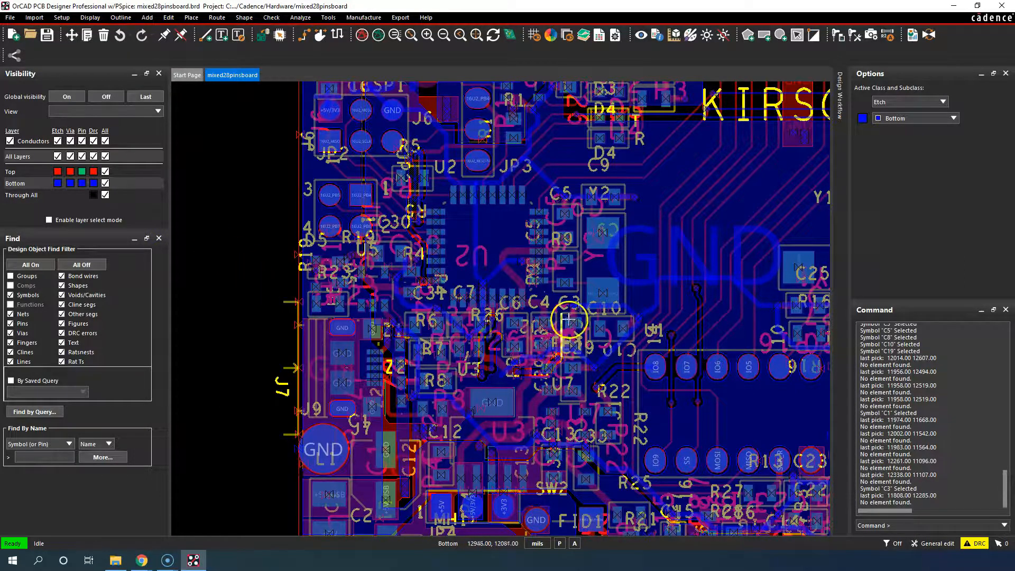
- Find and select symbol C3 again by name
{"action": "left_click", "coordinate": [58, 457]}
{"action": "type", "text": "c"}
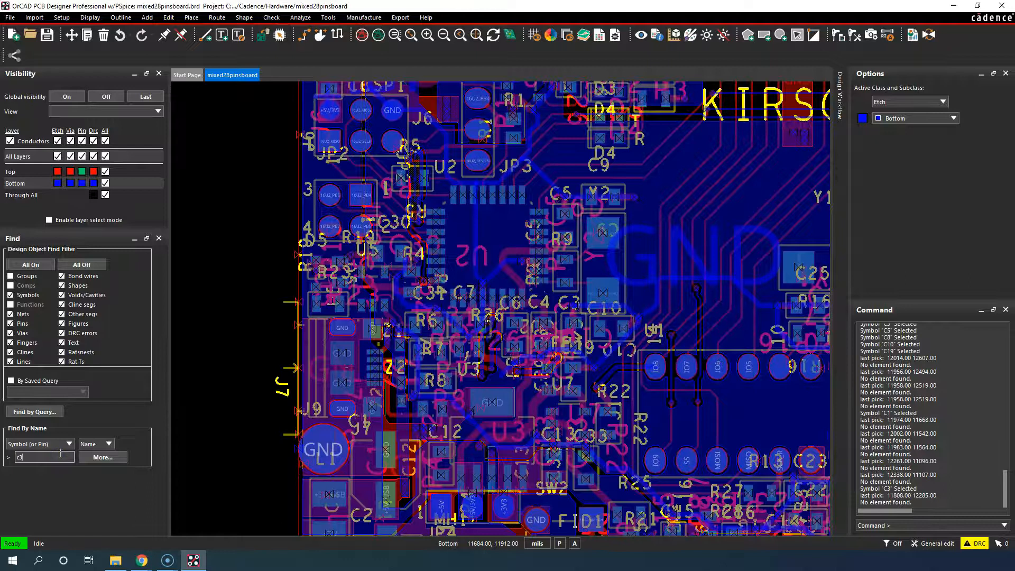
{"action": "type", "text": "3"}
{"action": "key", "text": "Return"}
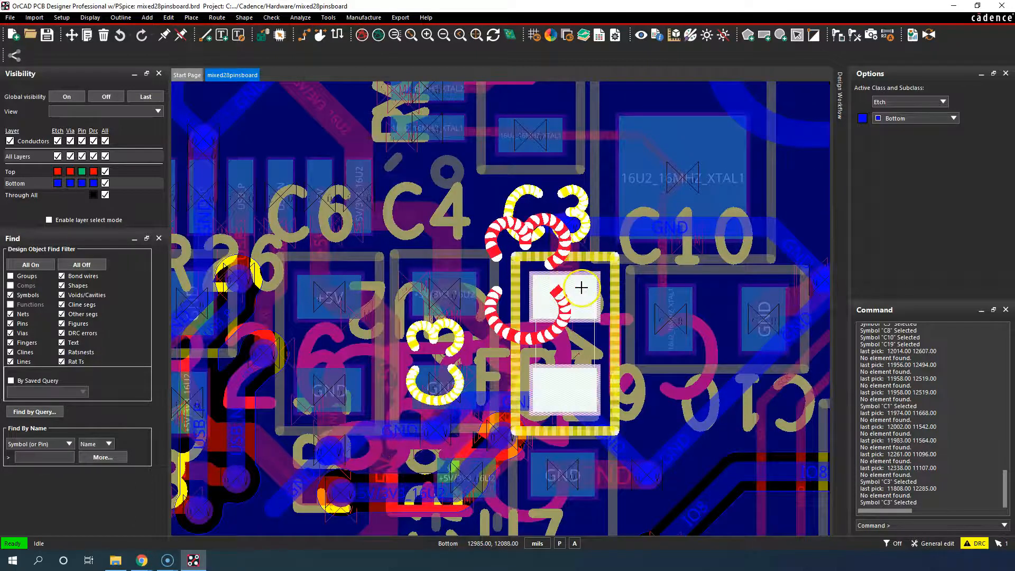
- Show the element details of C3 to read its origin and rotation, then close the listing and deselect C3
{"action": "right_click", "coordinate": [580, 294]}
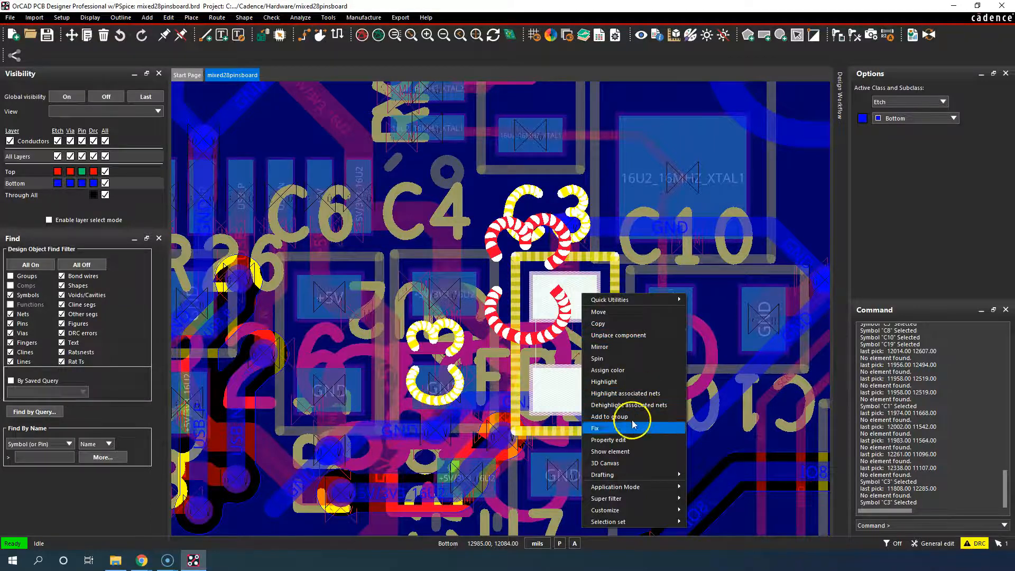
{"action": "left_click", "coordinate": [623, 451]}
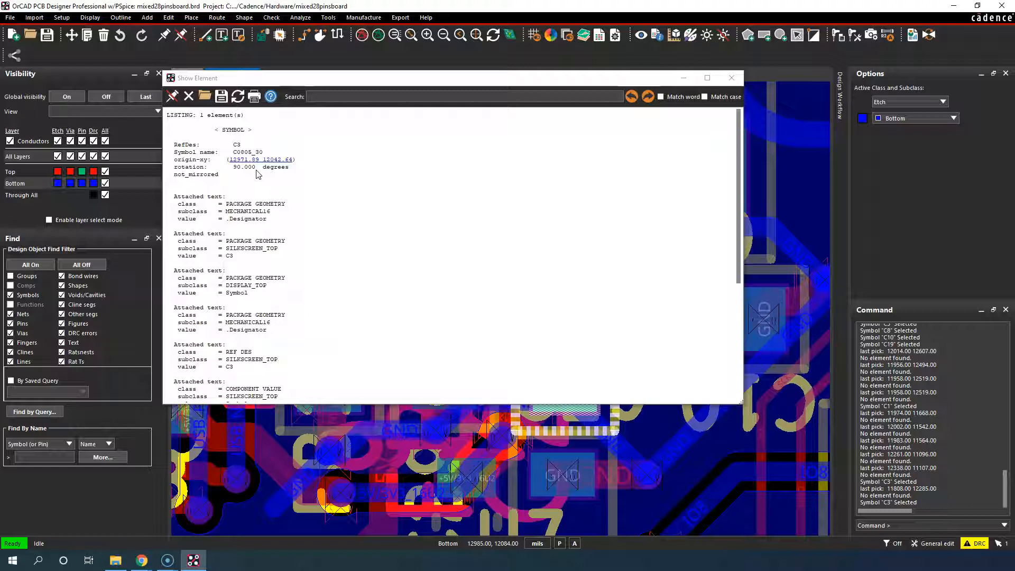
{"action": "left_click", "coordinate": [731, 78]}
{"action": "scroll", "coordinate": [641, 195], "scroll_direction": "down", "scroll_amount": 2}
{"action": "left_click", "coordinate": [278, 176]}
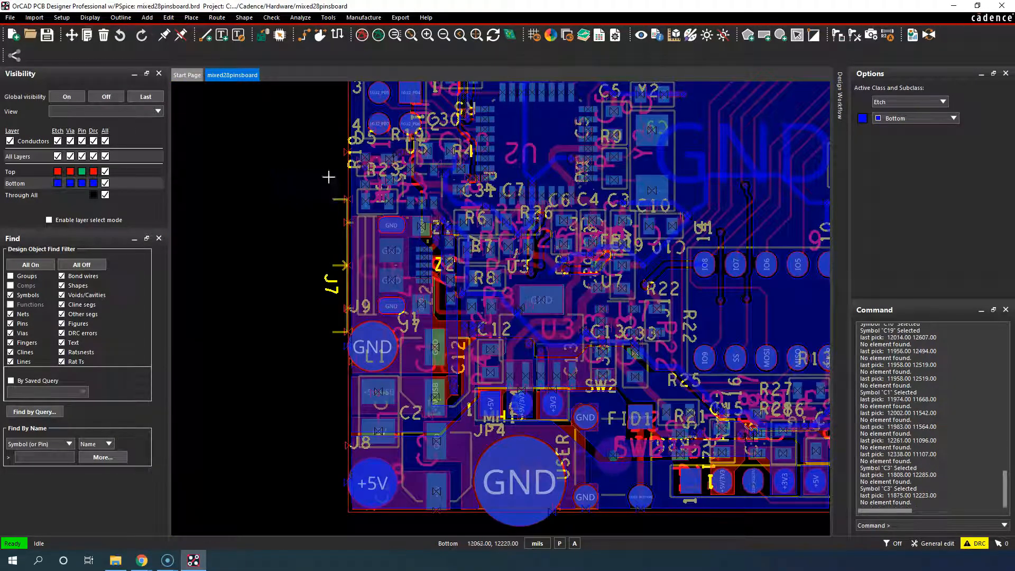
- Generate the Placed Component Report, review the coordinates and rotations of all placed components, and close it
{"action": "left_click", "coordinate": [401, 17]}
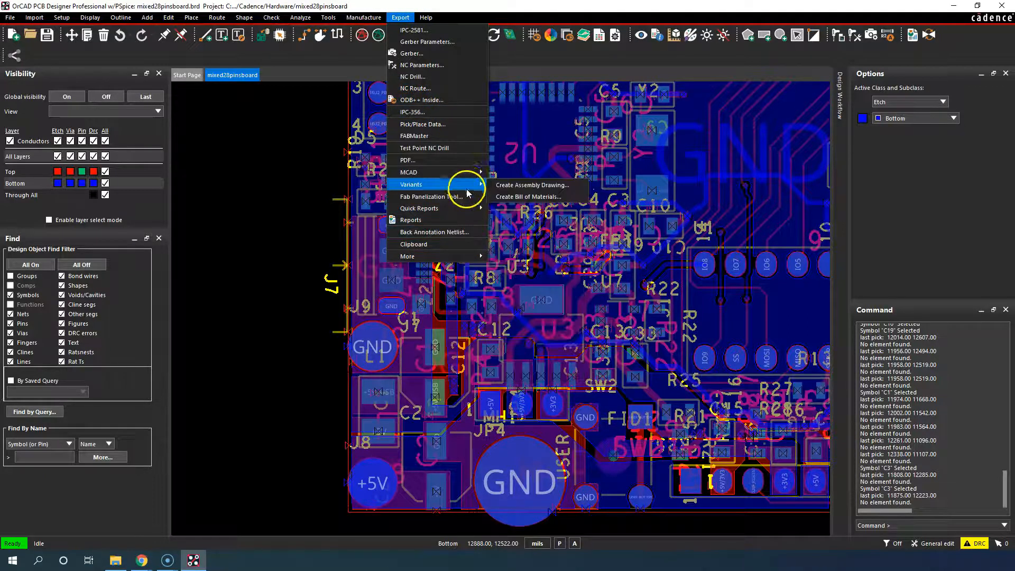
{"action": "mouse_move", "coordinate": [465, 174]}
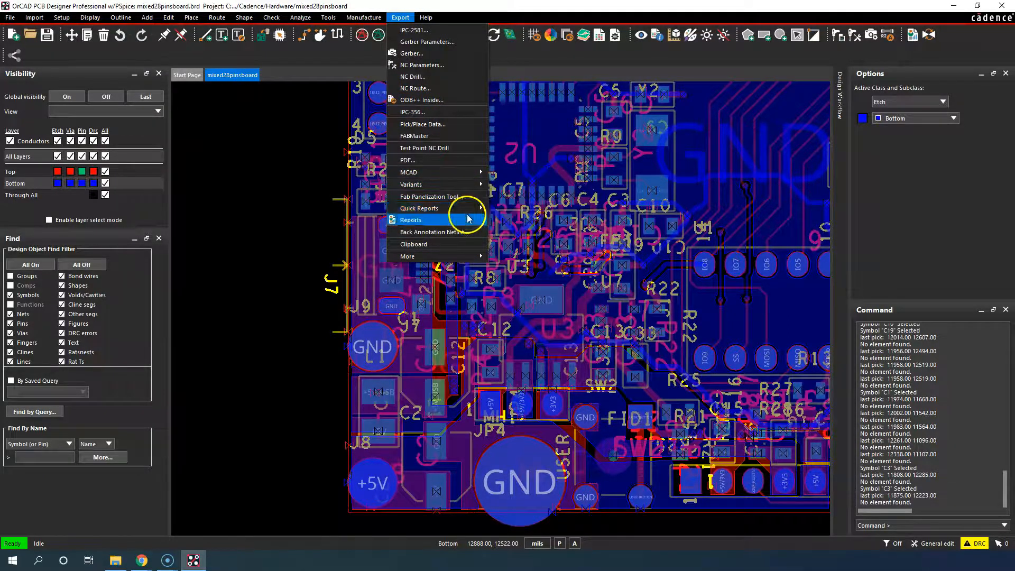
{"action": "mouse_move", "coordinate": [466, 209]}
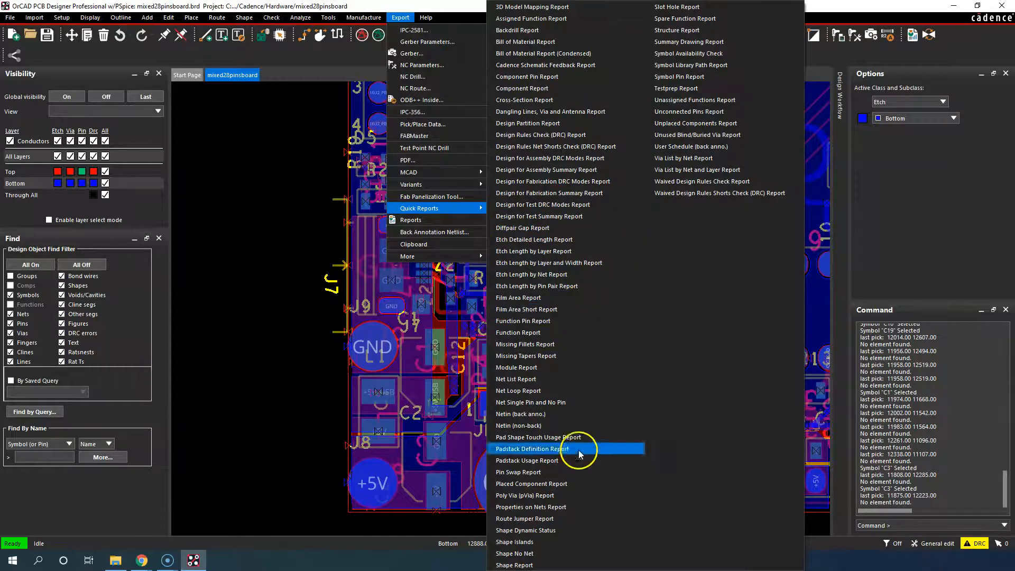
{"action": "left_click", "coordinate": [561, 484]}
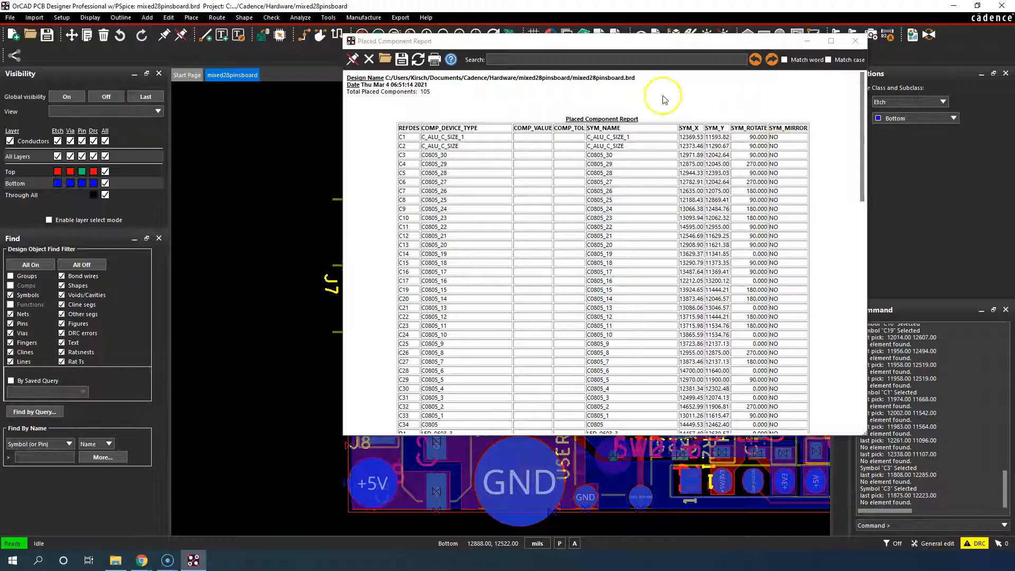
{"action": "scroll", "coordinate": [729, 233], "scroll_direction": "down", "scroll_amount": 15}
{"action": "scroll", "coordinate": [732, 236], "scroll_direction": "up", "scroll_amount": 15}
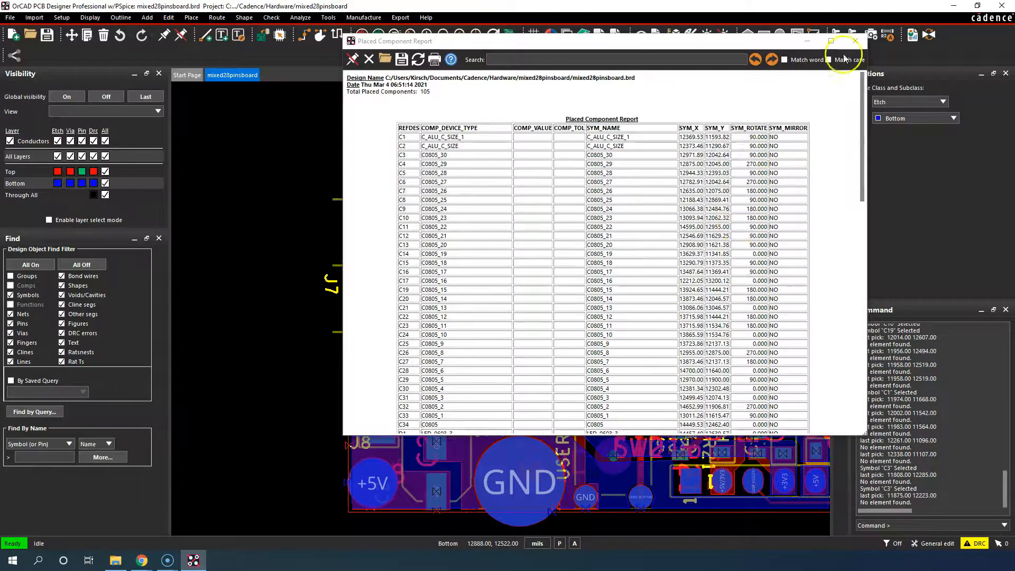
{"action": "left_click", "coordinate": [855, 40]}
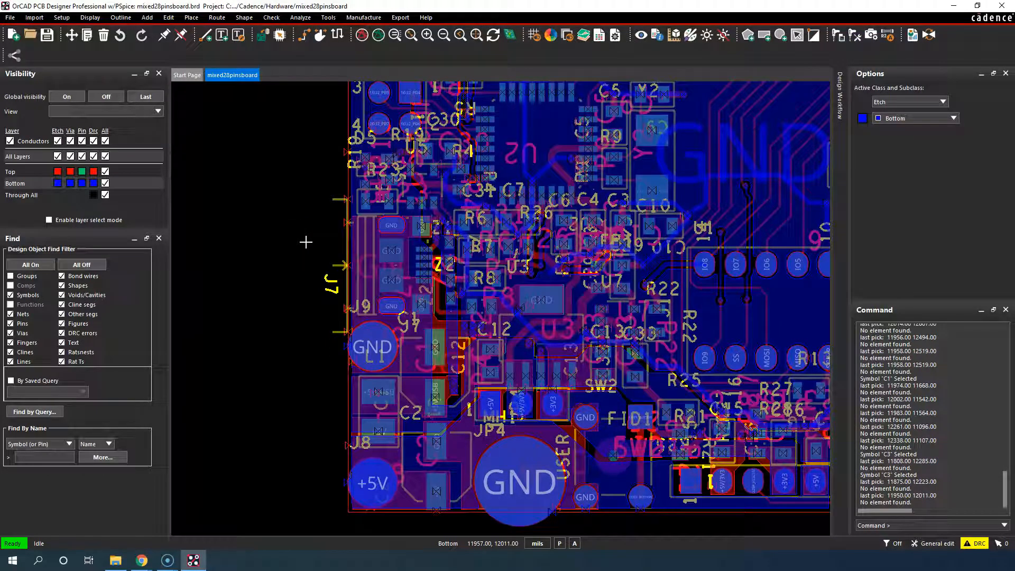
- Find and select the GND net by name across the board, and clear the selection after viewing it
{"action": "left_click", "coordinate": [60, 445]}
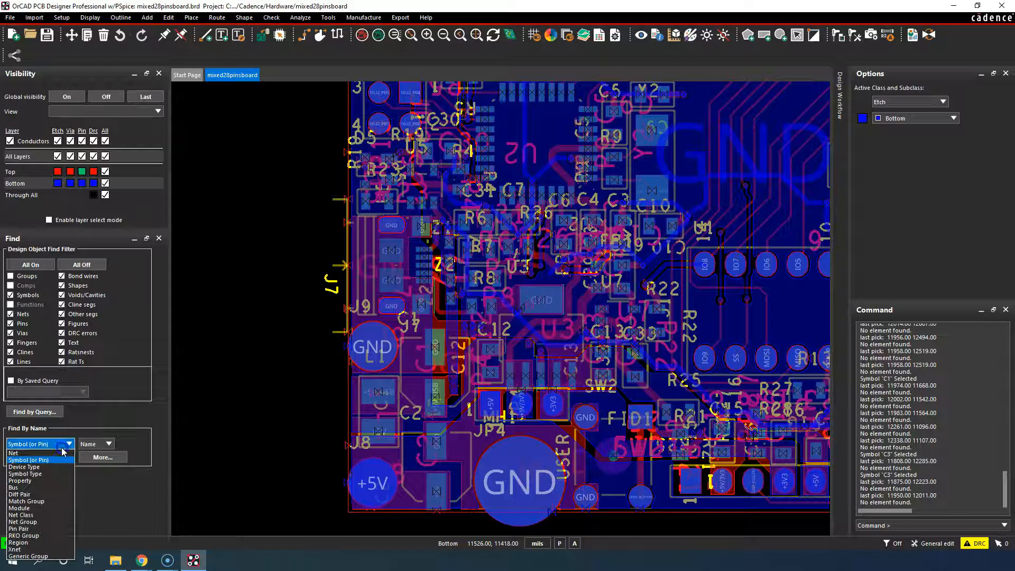
{"action": "left_click", "coordinate": [62, 453]}
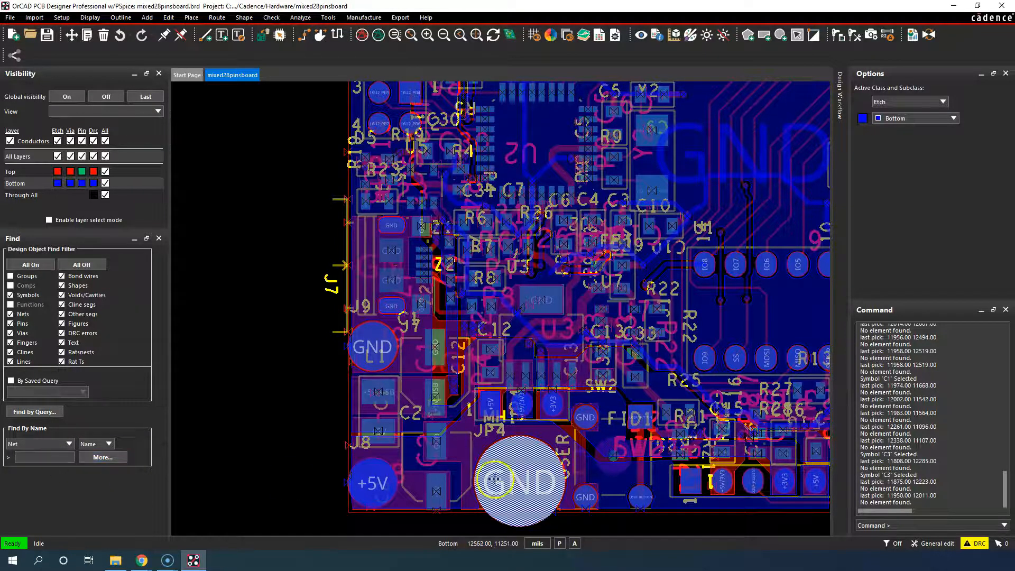
{"action": "left_click", "coordinate": [45, 458]}
{"action": "type", "text": "GND"}
{"action": "key", "text": "Return"}
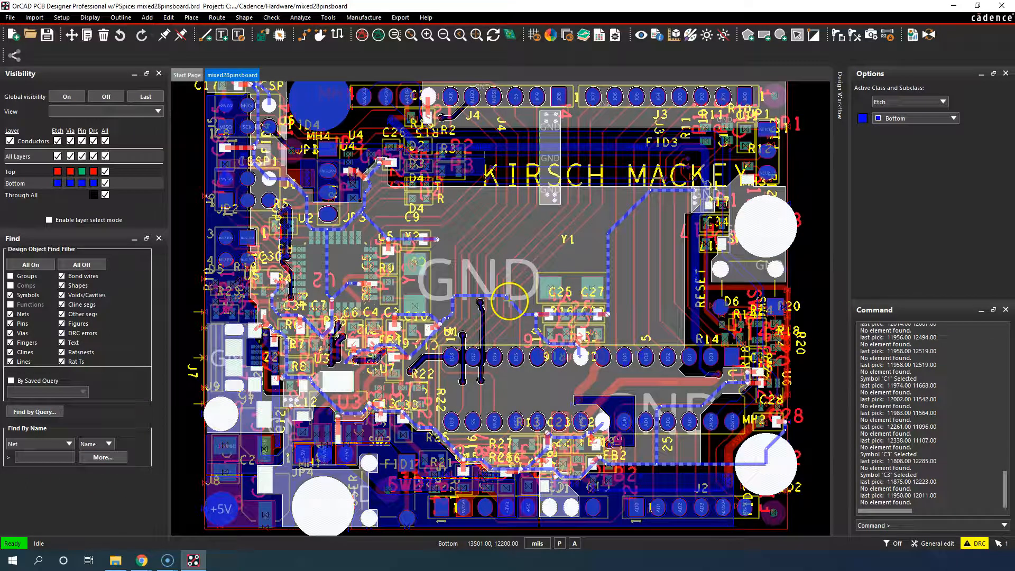
{"action": "right_click", "coordinate": [821, 239]}
{"action": "left_click", "coordinate": [817, 194]}
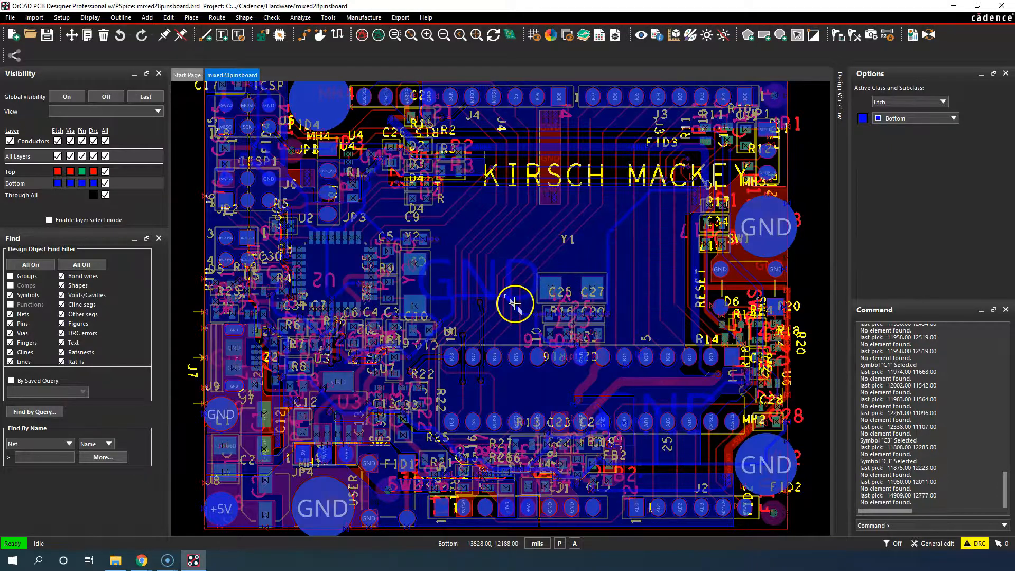
- Set the super filter to Net and preview the whole GND net from its trace on the bottom layer
{"action": "scroll", "coordinate": [514, 303], "scroll_direction": "up", "scroll_amount": 6}
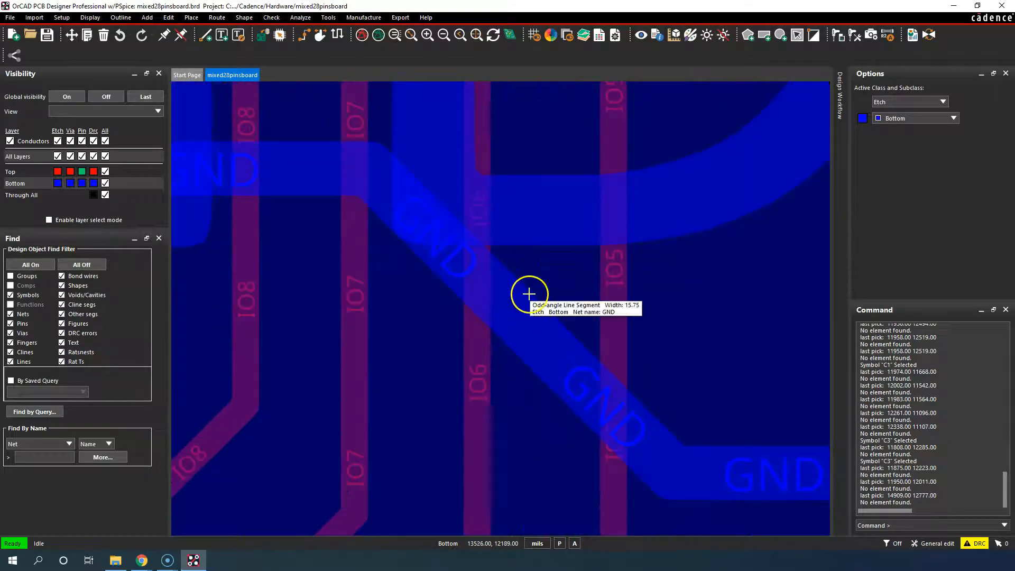
{"action": "left_click", "coordinate": [528, 310]}
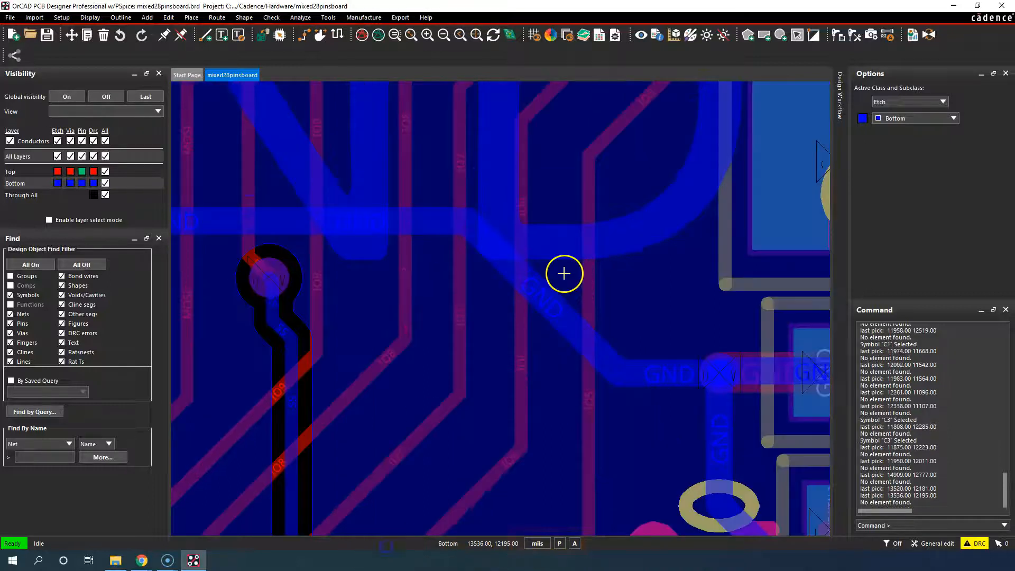
{"action": "right_click", "coordinate": [564, 274]}
{"action": "mouse_move", "coordinate": [612, 304]}
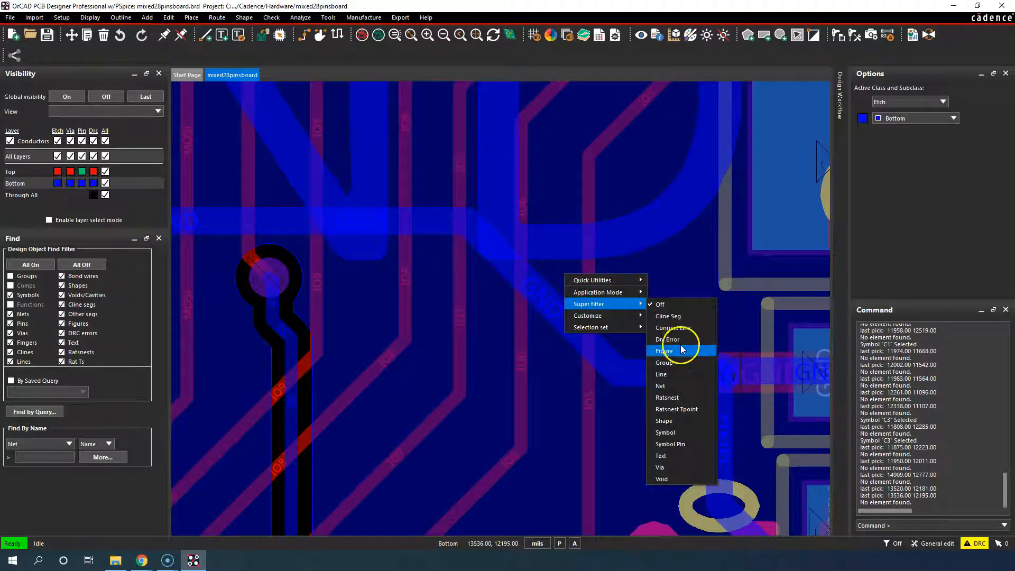
{"action": "left_click", "coordinate": [681, 387]}
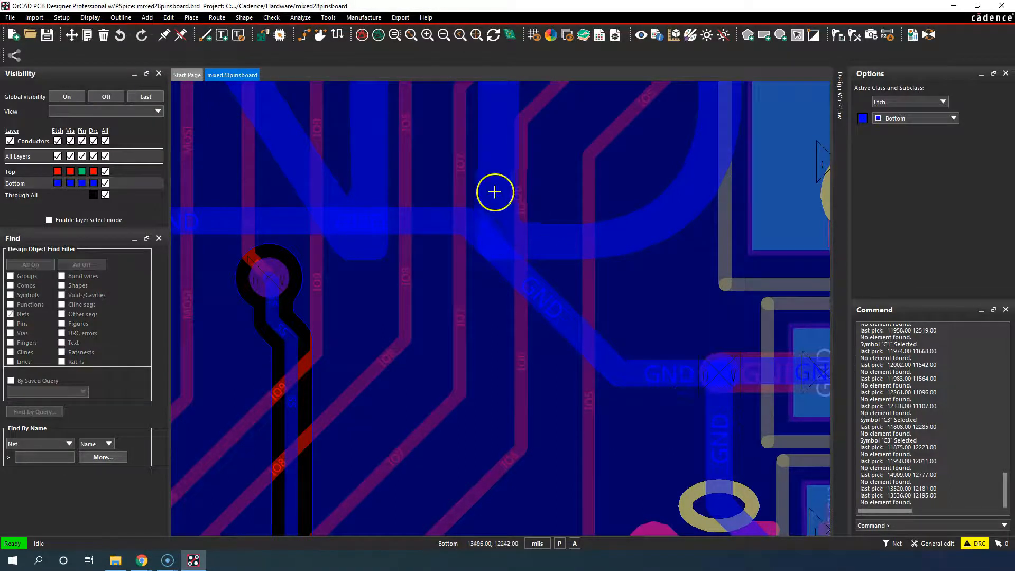
{"action": "mouse_move", "coordinate": [517, 265]}
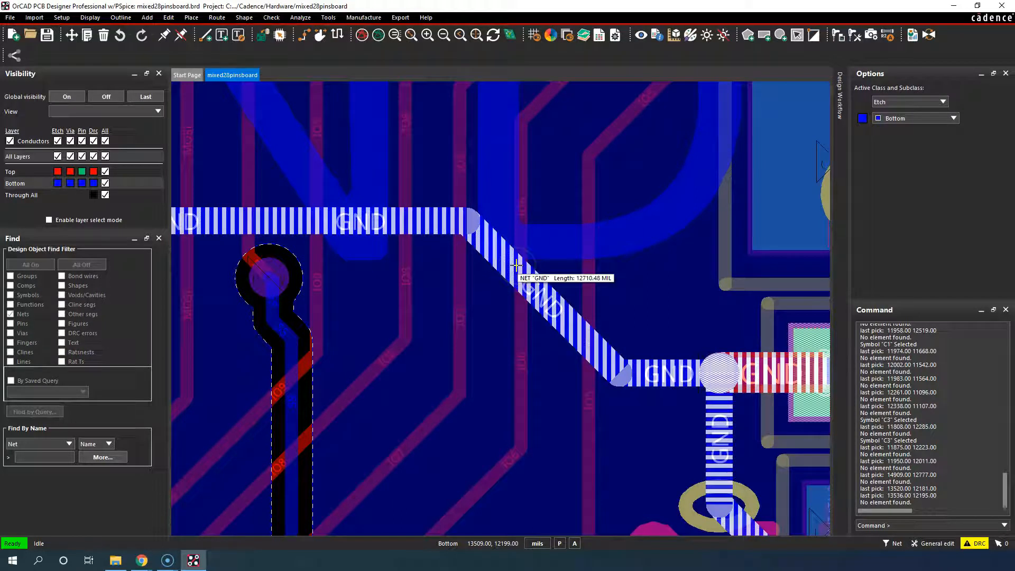
{"action": "scroll", "coordinate": [517, 265], "scroll_direction": "down", "scroll_amount": 3}
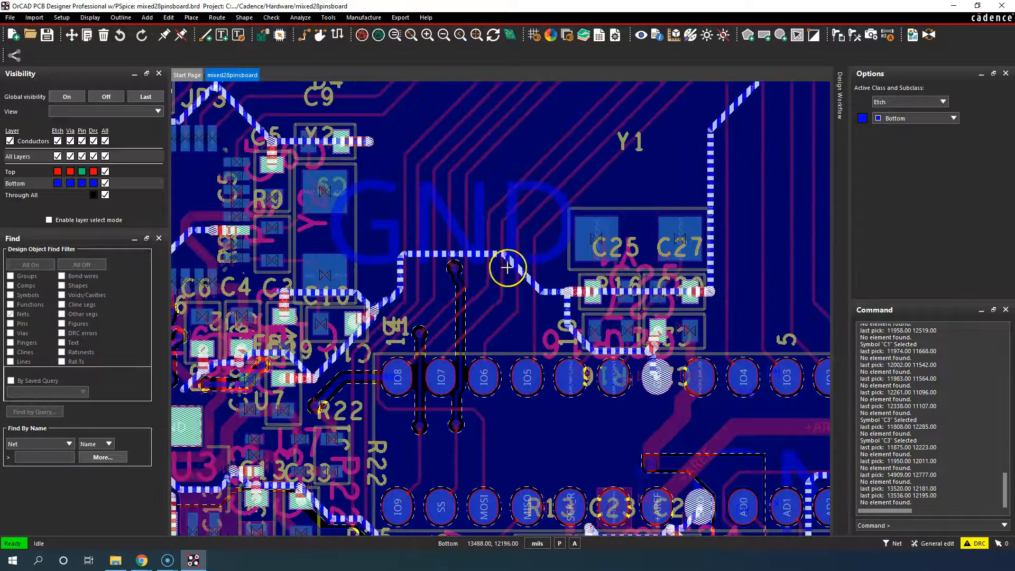
{"action": "scroll", "coordinate": [508, 264], "scroll_direction": "up", "scroll_amount": 5}
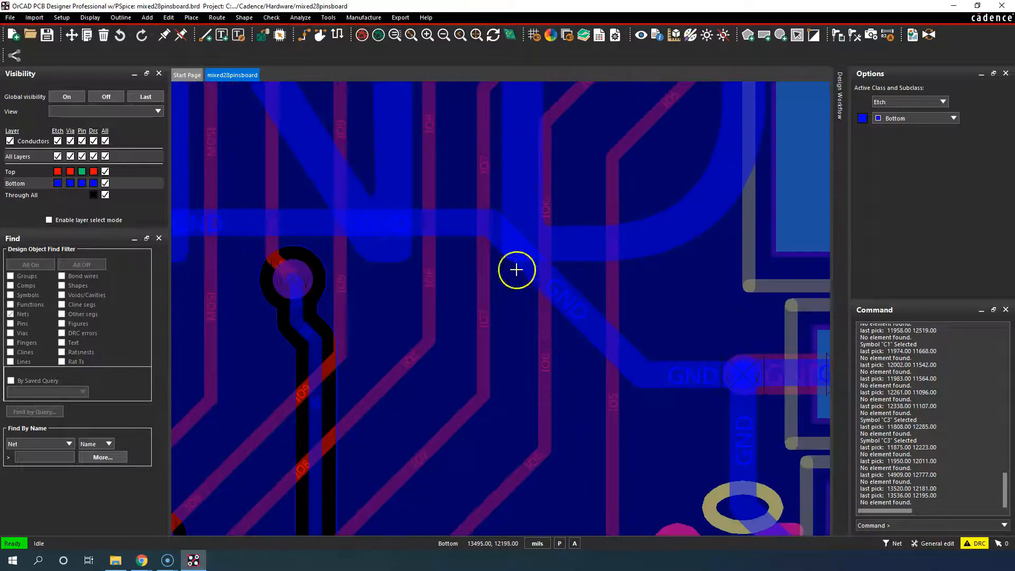
- Set the super filter to Connect Line and show the element details of the GND trace beside R16
{"action": "right_click", "coordinate": [600, 273]}
{"action": "mouse_move", "coordinate": [654, 303]}
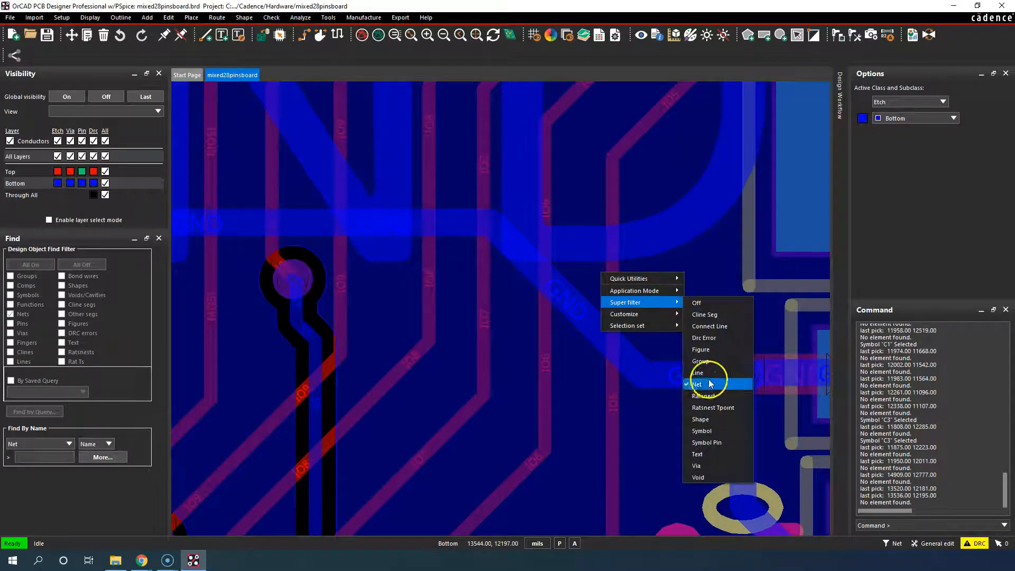
{"action": "left_click", "coordinate": [710, 326]}
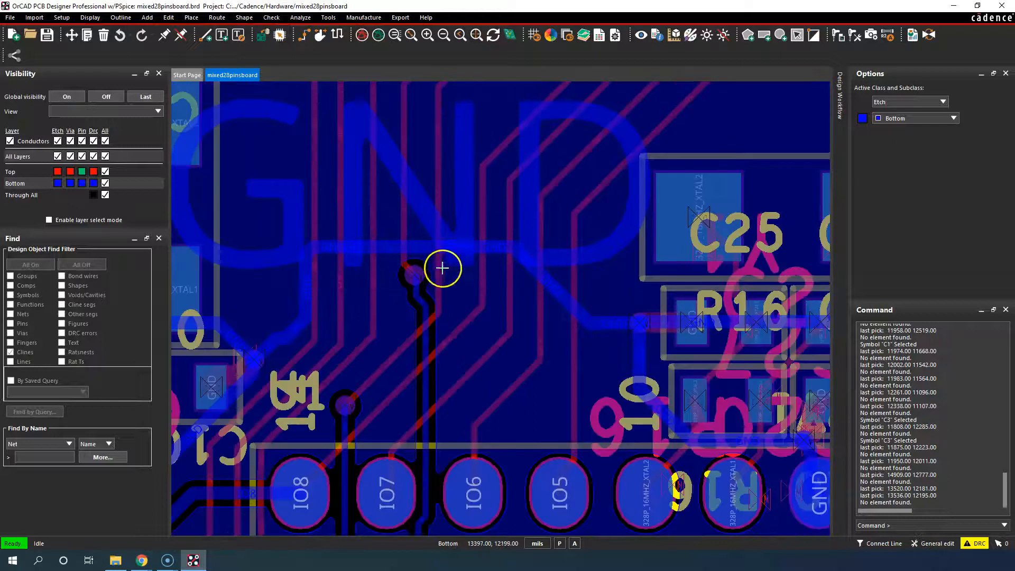
{"action": "right_click", "coordinate": [562, 295]}
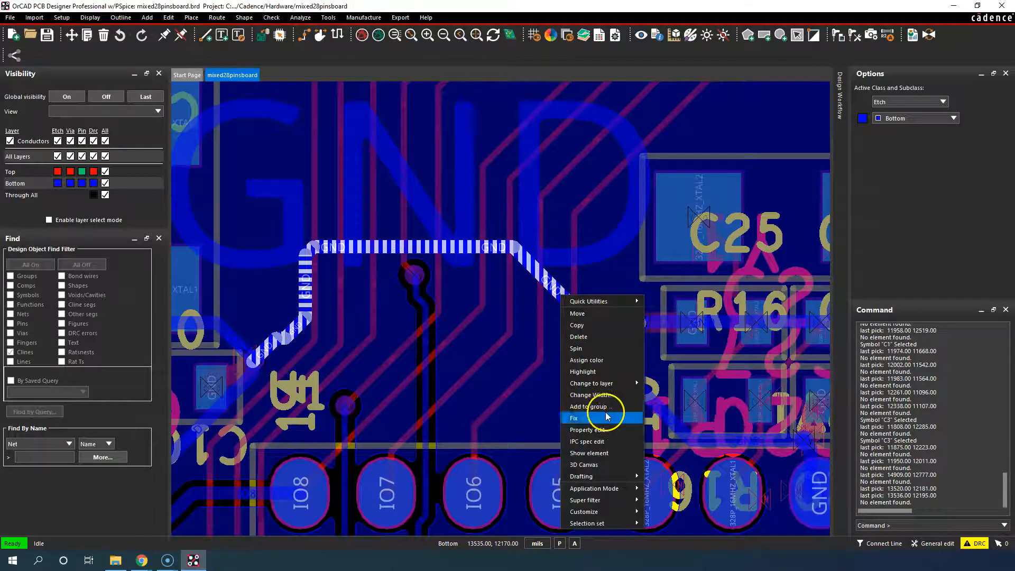
{"action": "left_click", "coordinate": [588, 453]}
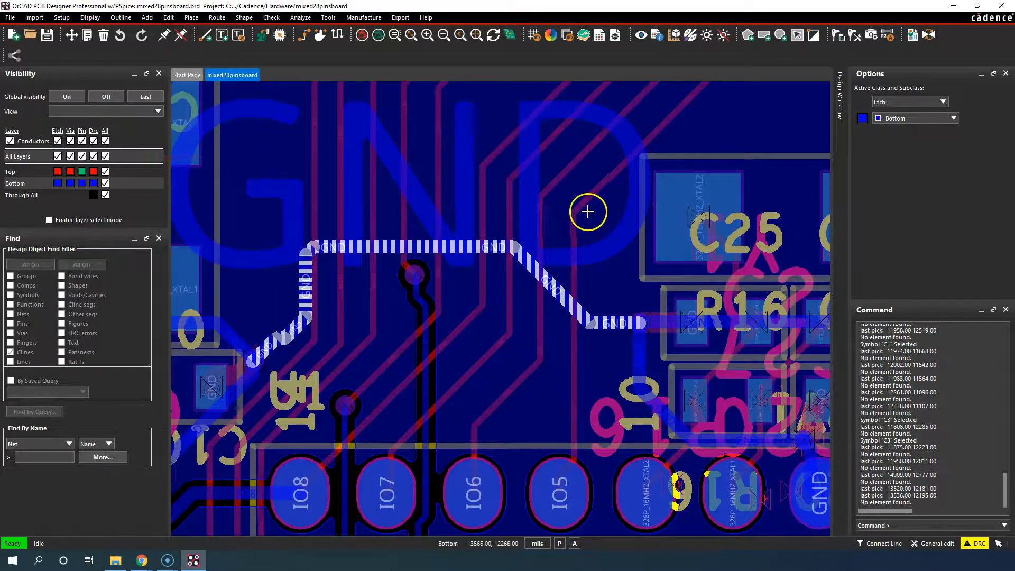
{"action": "scroll", "coordinate": [445, 338], "scroll_direction": "down", "scroll_amount": 3}
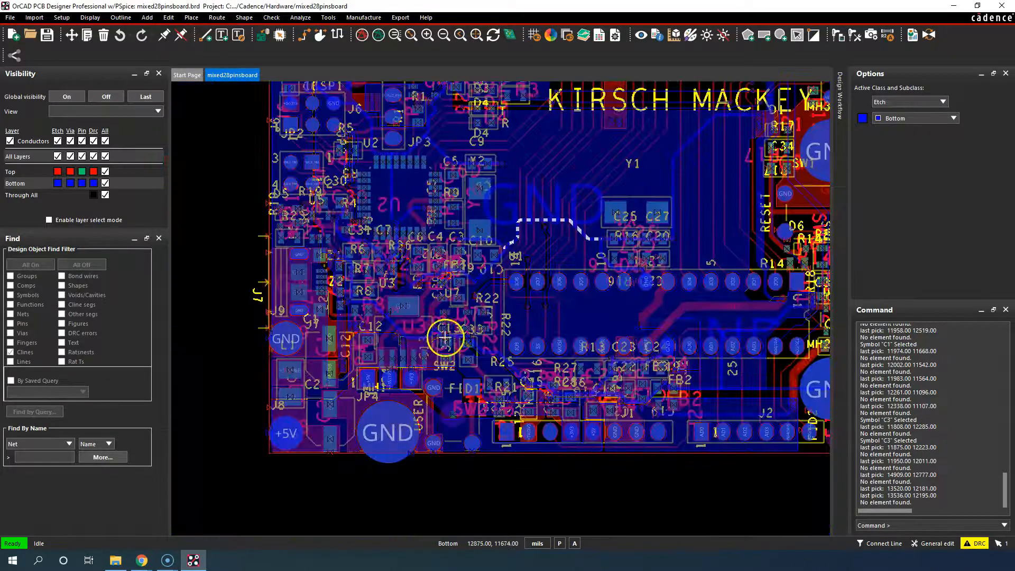
{"action": "scroll", "coordinate": [445, 337], "scroll_direction": "up", "scroll_amount": 4}
{"action": "scroll", "coordinate": [657, 284], "scroll_direction": "down", "scroll_amount": 2}
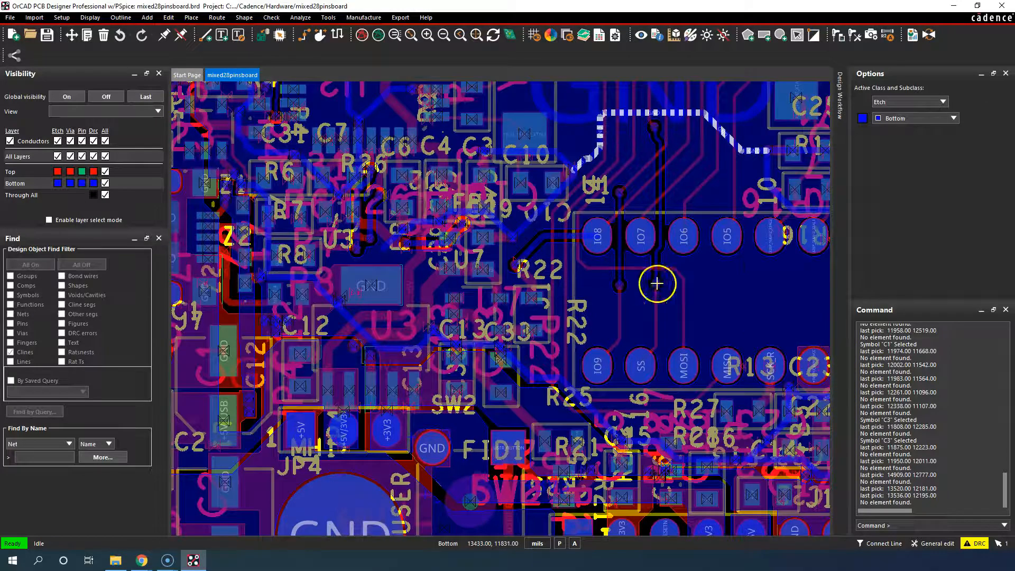
{"action": "scroll", "coordinate": [571, 192], "scroll_direction": "down", "scroll_amount": 4}
{"action": "scroll", "coordinate": [705, 141], "scroll_direction": "up", "scroll_amount": 4}
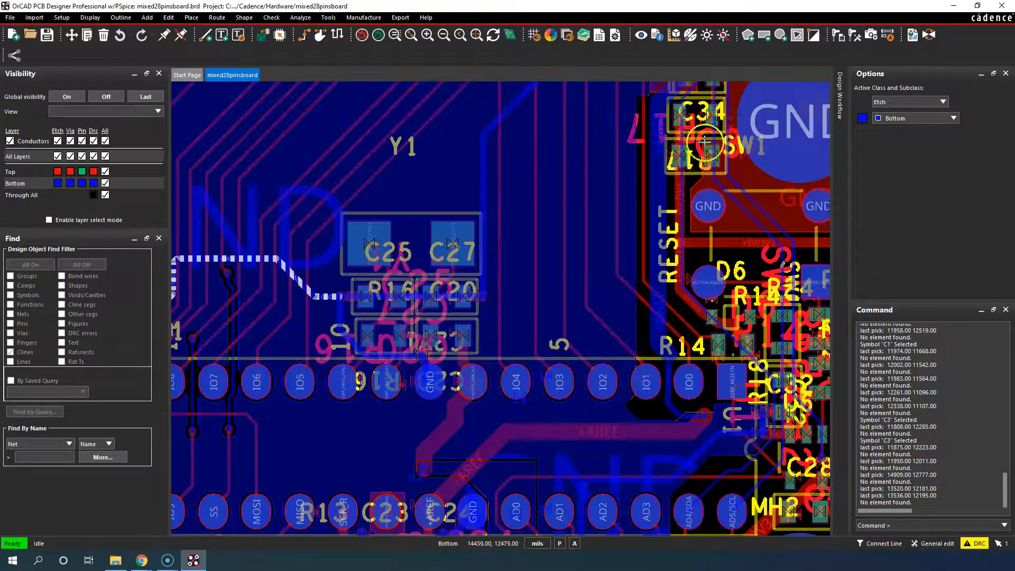
{"action": "scroll", "coordinate": [534, 170], "scroll_direction": "up", "scroll_amount": 2}
{"action": "scroll", "coordinate": [550, 174], "scroll_direction": "down", "scroll_amount": 2}
- Choose the General Edit application mode and set the super filter to Cline Seg
{"action": "right_click", "coordinate": [565, 161]}
{"action": "left_click", "coordinate": [597, 178]}
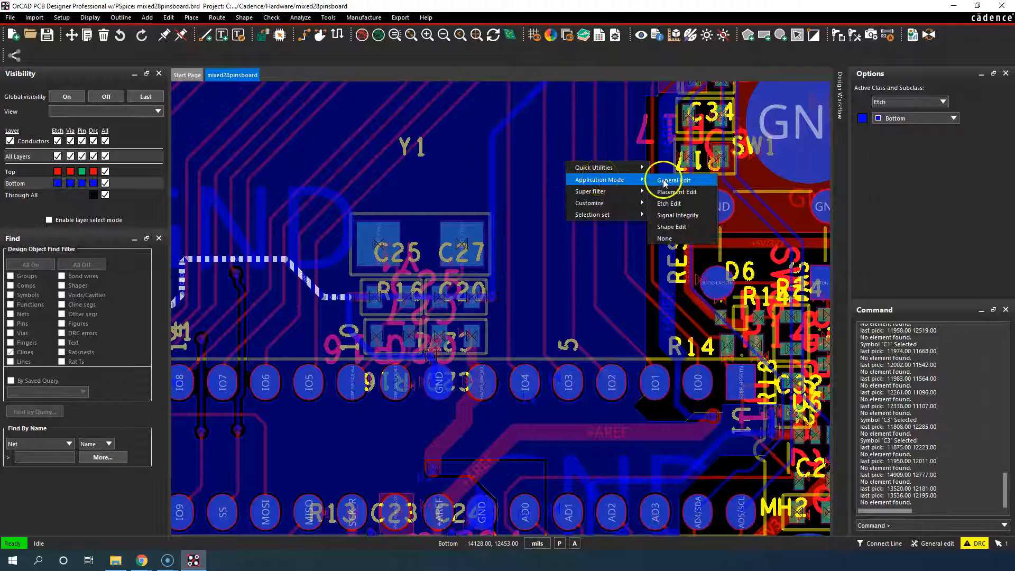
{"action": "left_click", "coordinate": [665, 182]}
{"action": "right_click", "coordinate": [537, 171]}
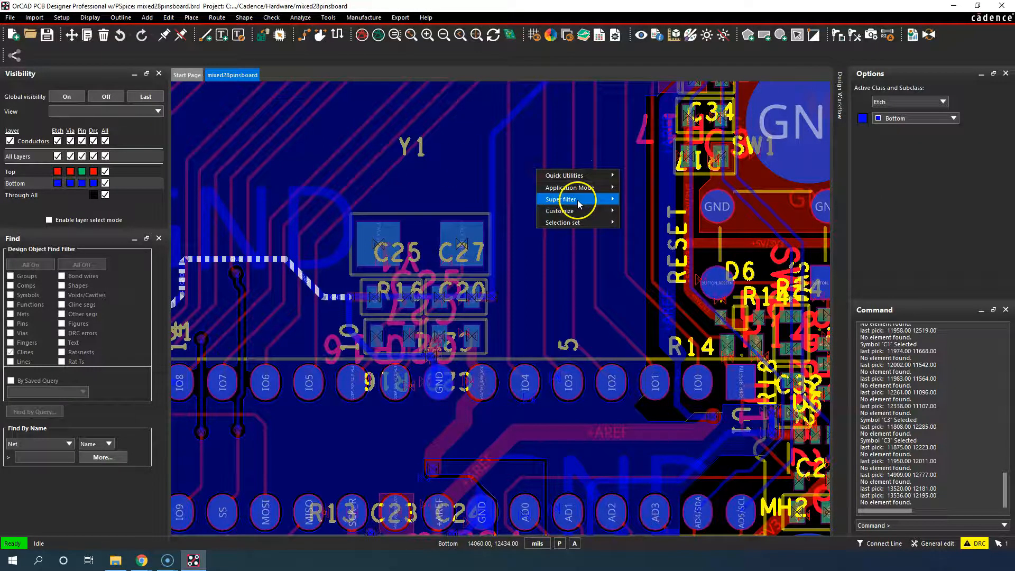
{"action": "mouse_move", "coordinate": [579, 203]}
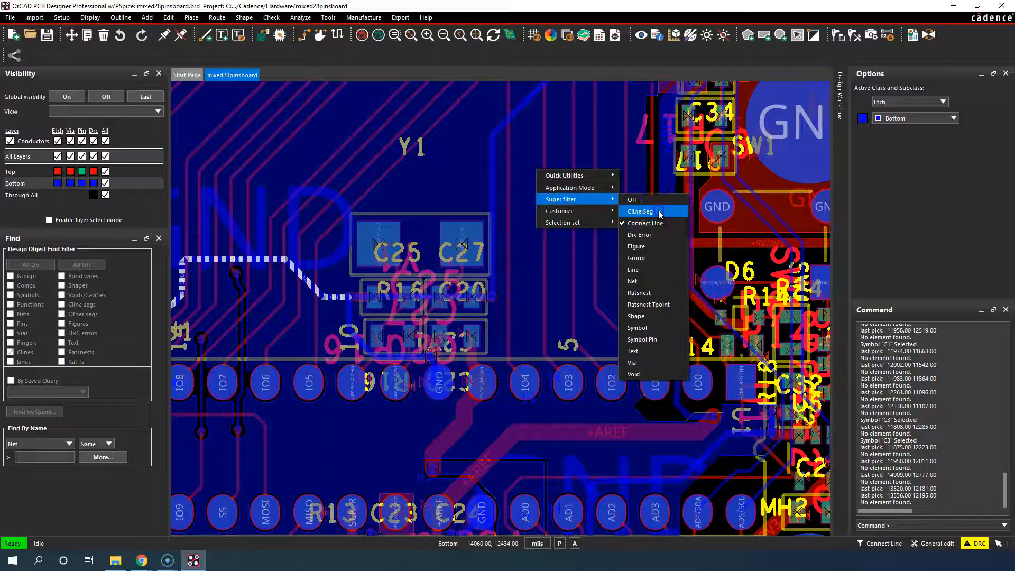
{"action": "left_click", "coordinate": [640, 211]}
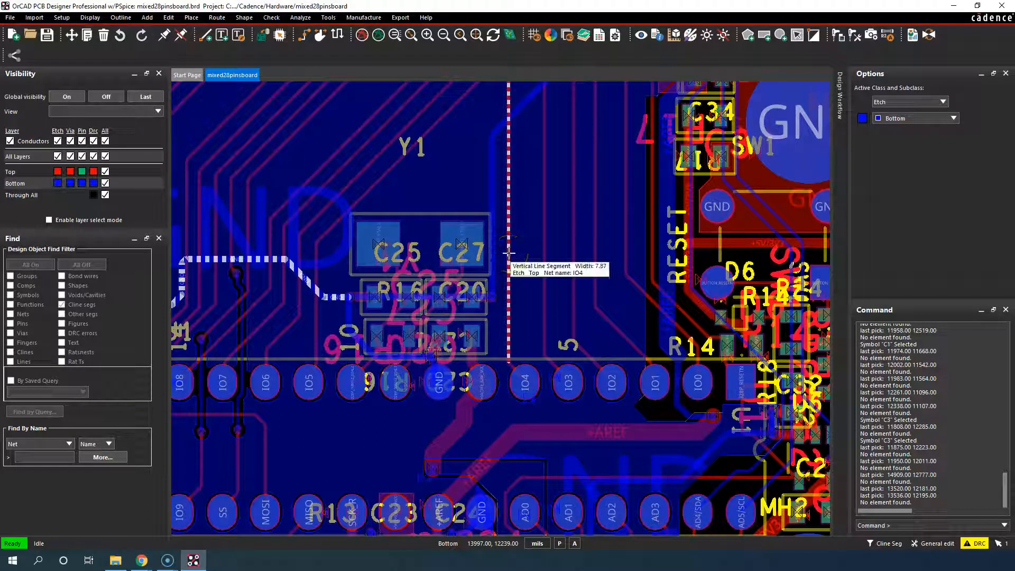
- Examine the individual line segments of the IO4, +AREF and neighbouring traces, ending at the parallel IO3 and IO2 traces
{"action": "scroll", "coordinate": [527, 394], "scroll_direction": "down", "scroll_amount": 3}
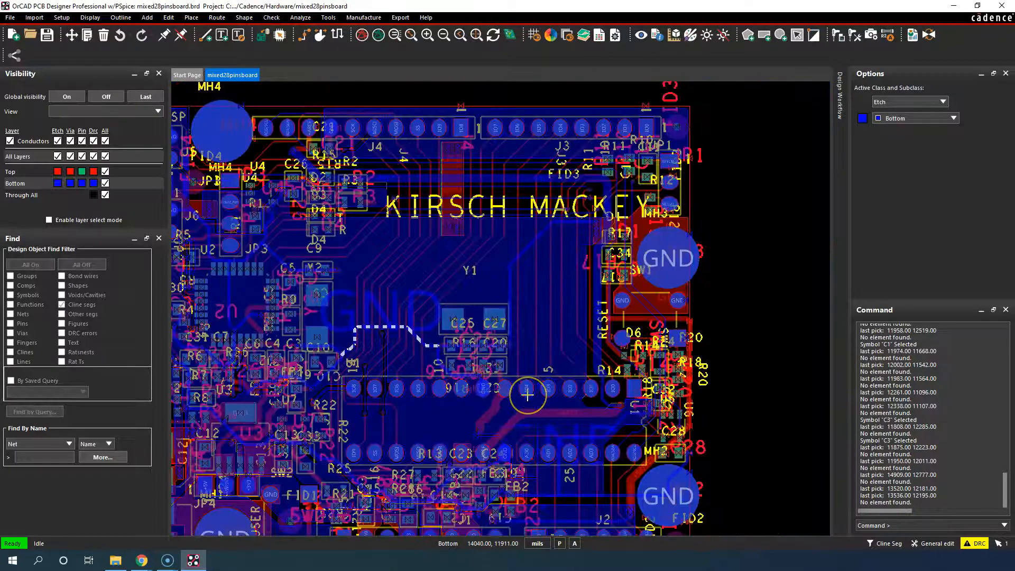
{"action": "scroll", "coordinate": [527, 394], "scroll_direction": "up", "scroll_amount": 4}
{"action": "scroll", "coordinate": [516, 333], "scroll_direction": "down", "scroll_amount": 2}
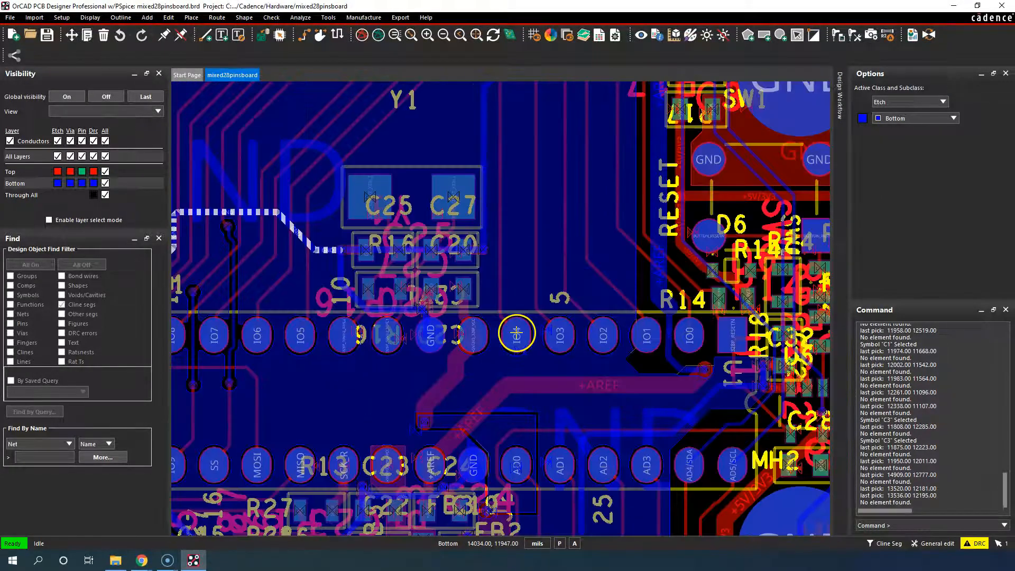
{"action": "scroll", "coordinate": [516, 333], "scroll_direction": "down", "scroll_amount": 2}
{"action": "scroll", "coordinate": [518, 324], "scroll_direction": "down", "scroll_amount": 2}
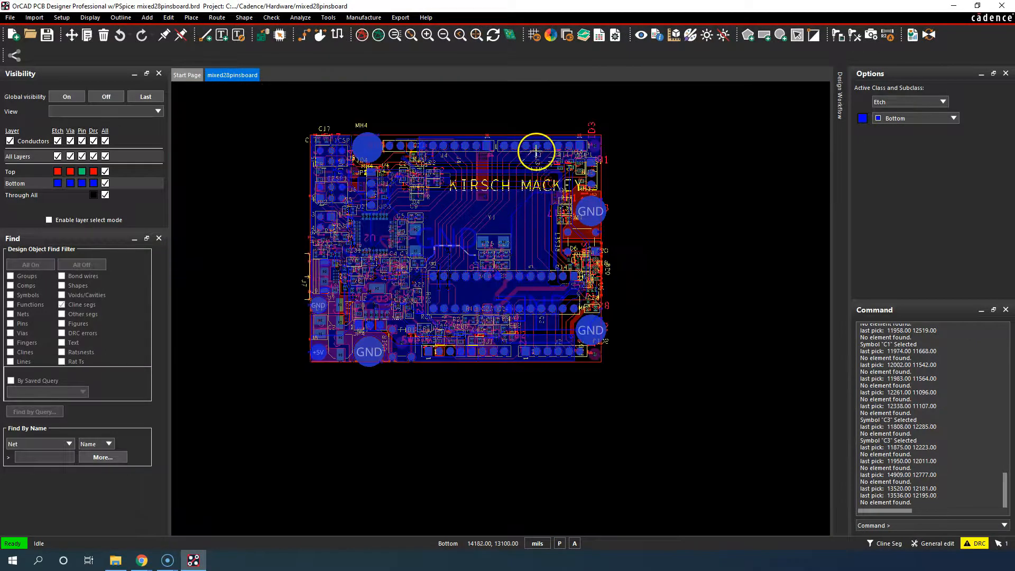
{"action": "scroll", "coordinate": [535, 152], "scroll_direction": "up", "scroll_amount": 5}
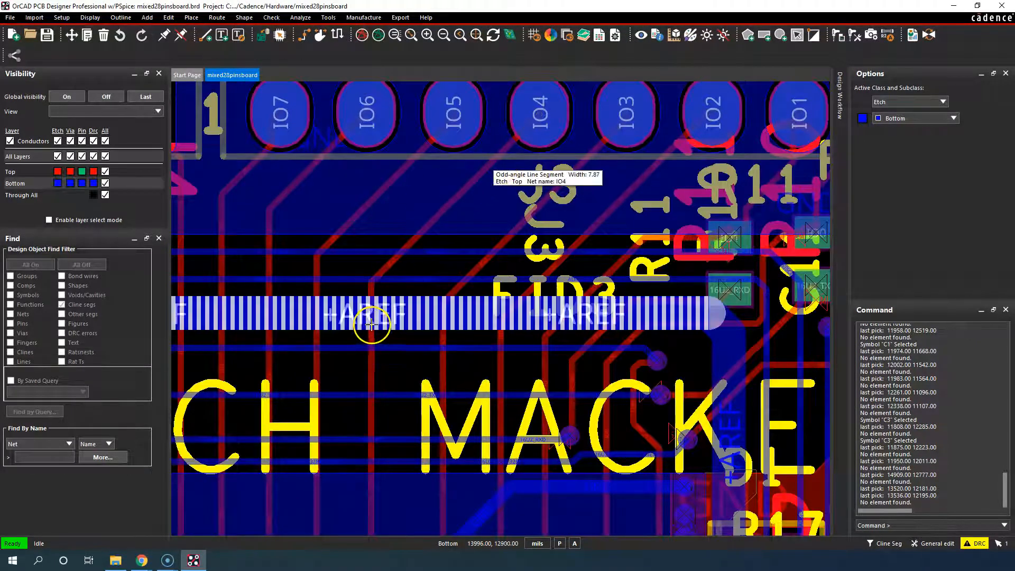
{"action": "scroll", "coordinate": [370, 330], "scroll_direction": "down", "scroll_amount": 3}
{"action": "scroll", "coordinate": [380, 423], "scroll_direction": "up", "scroll_amount": 4}
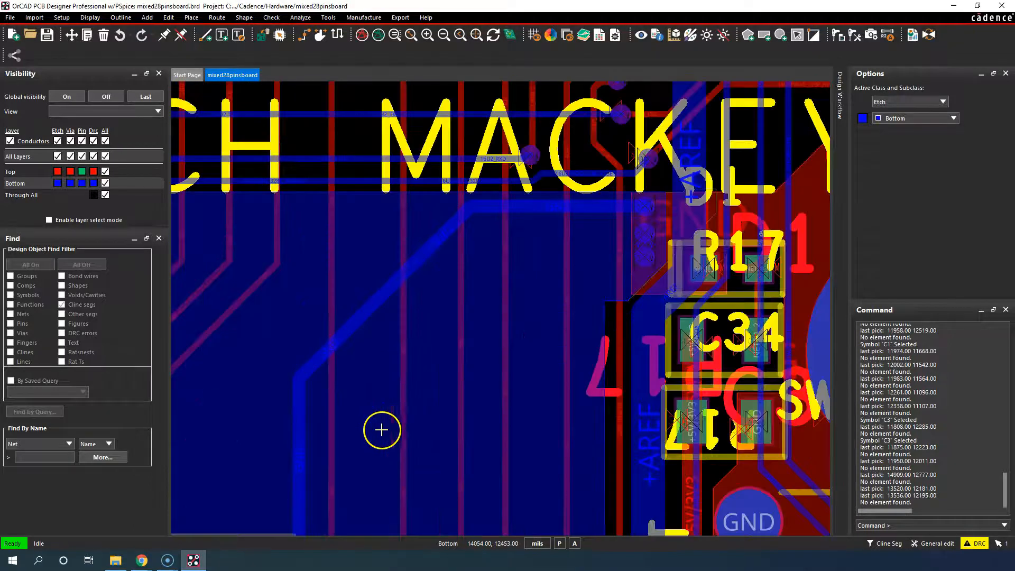
{"action": "scroll", "coordinate": [403, 380], "scroll_direction": "up", "scroll_amount": 3}
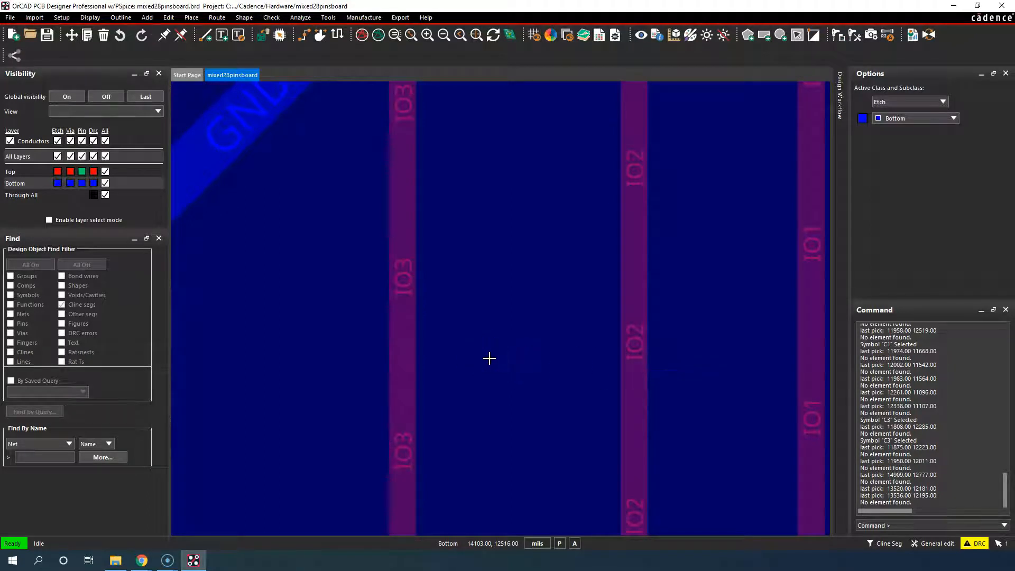
- Clear the selection and measure the distance between the parallel IO3 and IO2 traces on the top layer
{"action": "right_click", "coordinate": [550, 158]}
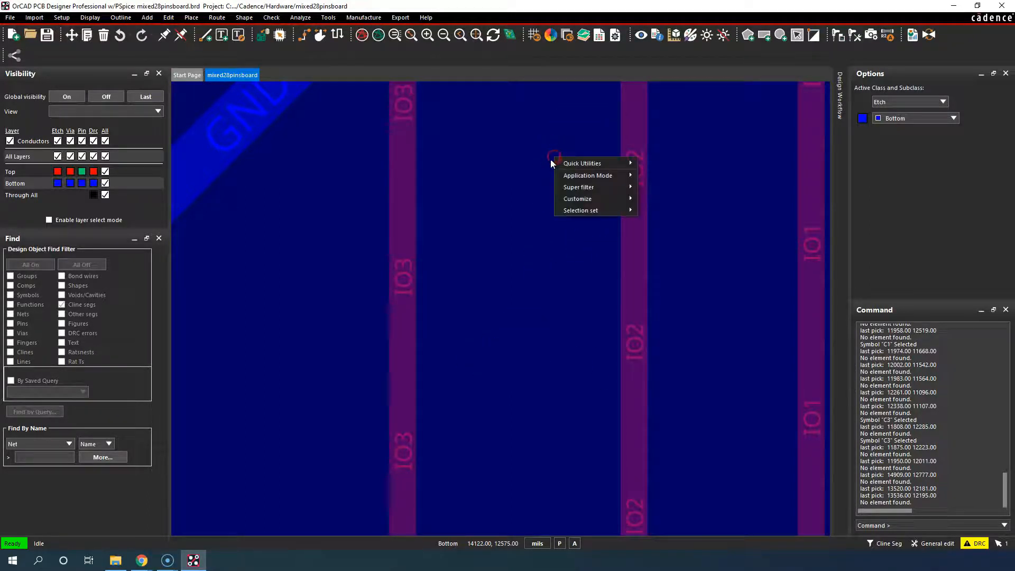
{"action": "left_click", "coordinate": [547, 160]}
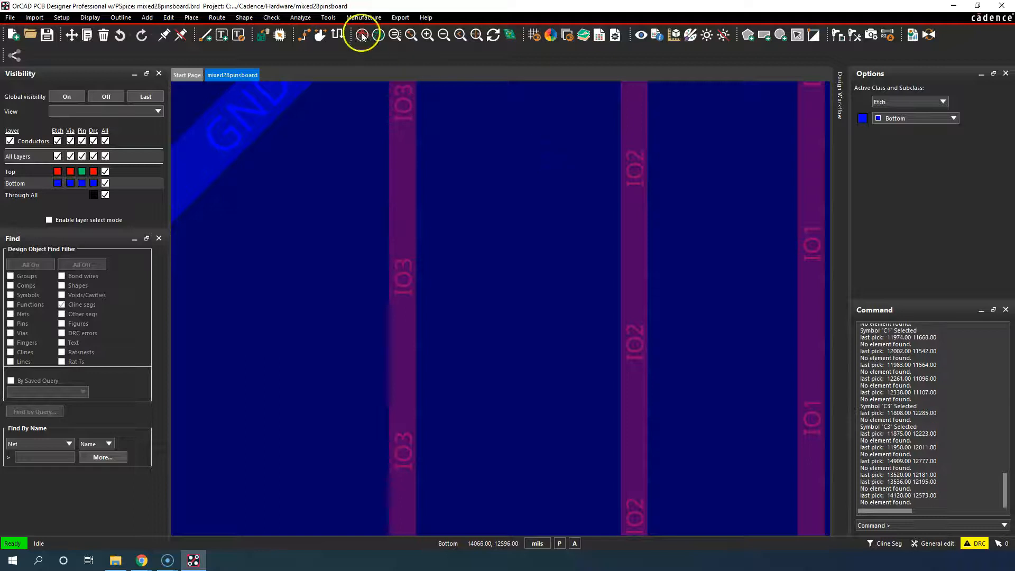
{"action": "left_click", "coordinate": [307, 18]}
{"action": "left_click", "coordinate": [297, 53]}
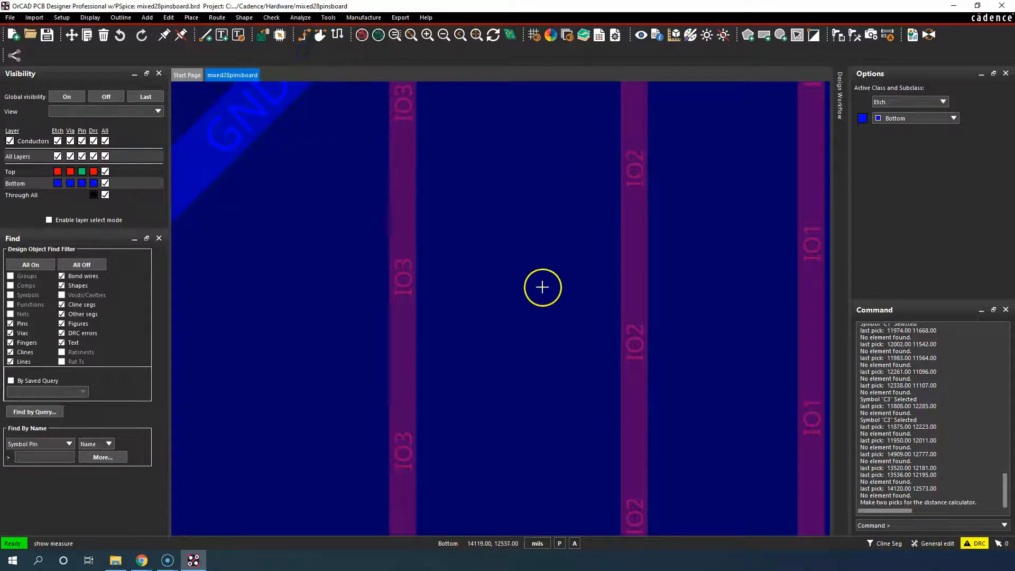
{"action": "left_click", "coordinate": [403, 348]}
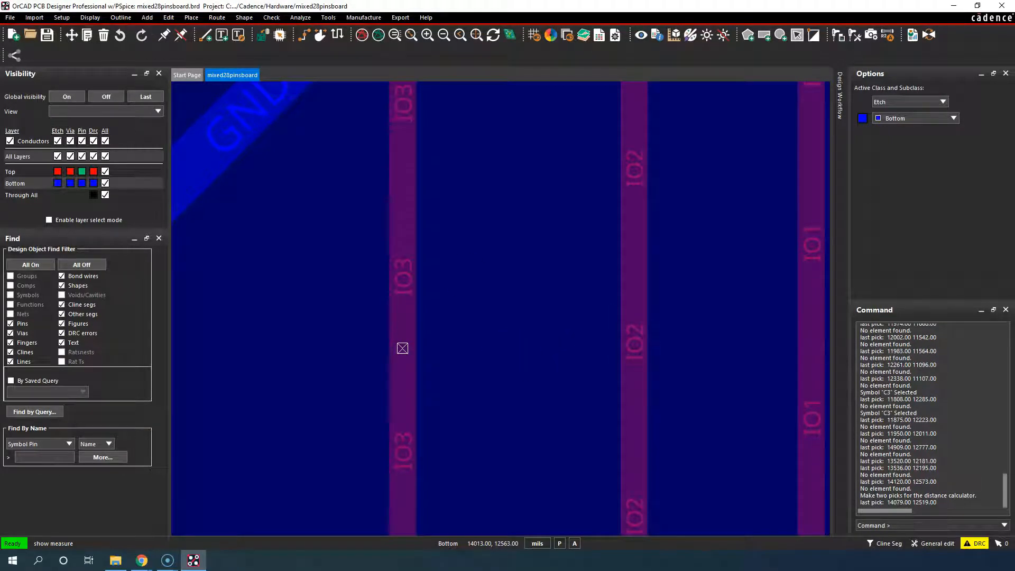
{"action": "left_click_drag", "start_coordinate": [0, 127], "coordinate": [405, 136]}
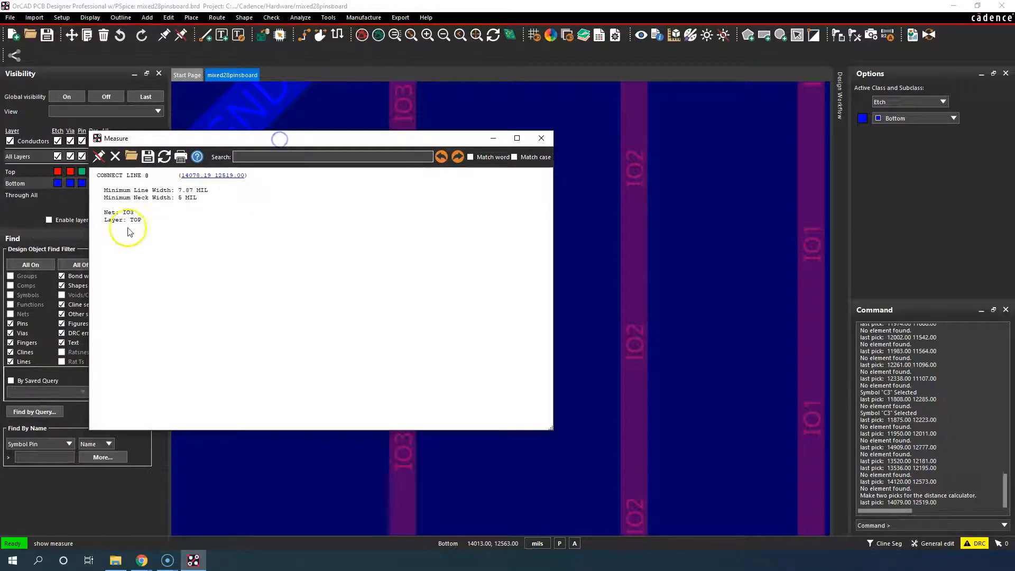
{"action": "left_click_drag", "start_coordinate": [310, 141], "coordinate": [89, 158]}
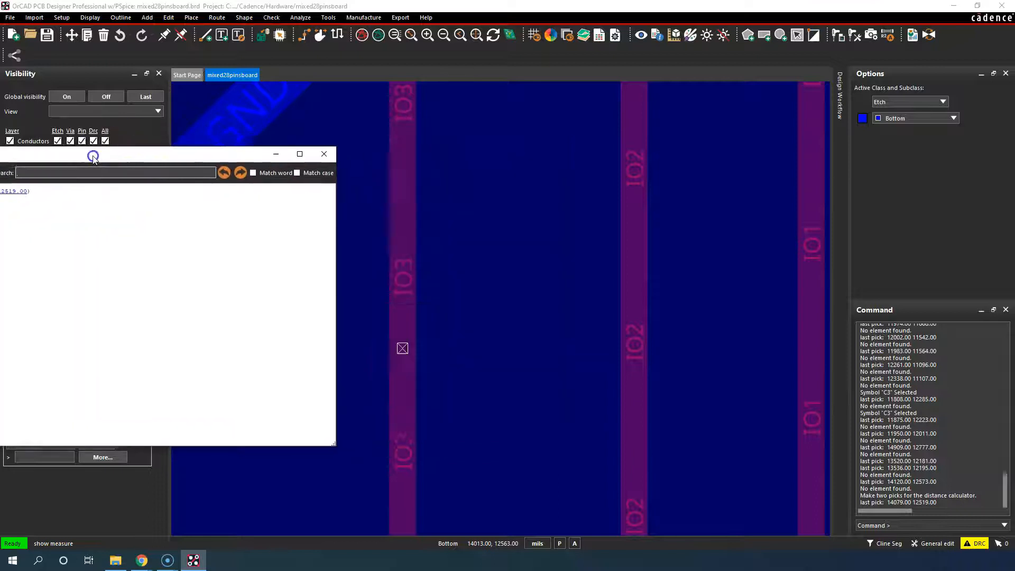
{"action": "left_click", "coordinate": [632, 344]}
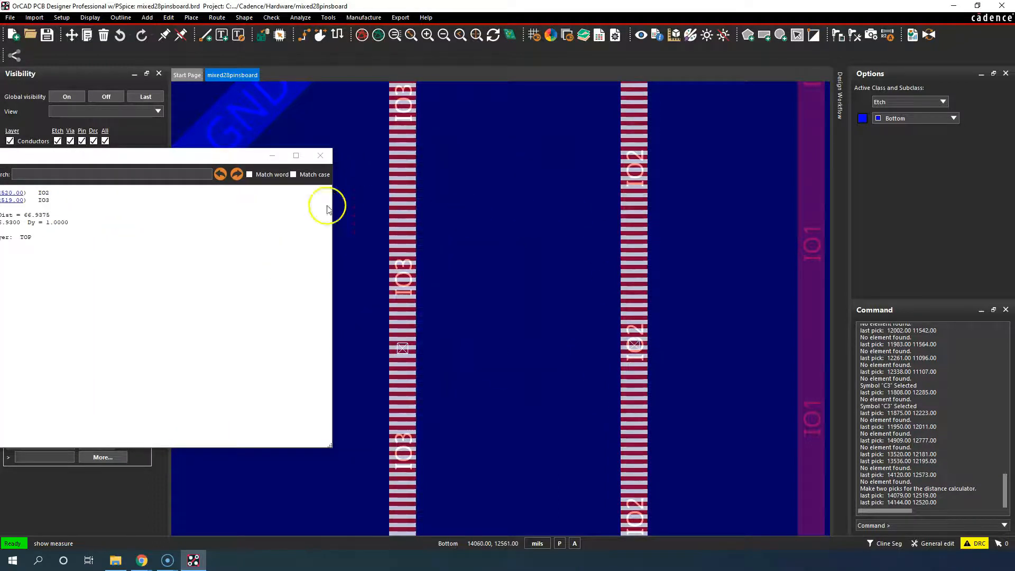
- Examine the distance, pick angle and air gap in the measurement report against the pick points on the IO3 and IO2 traces
{"action": "left_click_drag", "start_coordinate": [147, 156], "coordinate": [550, 141]}
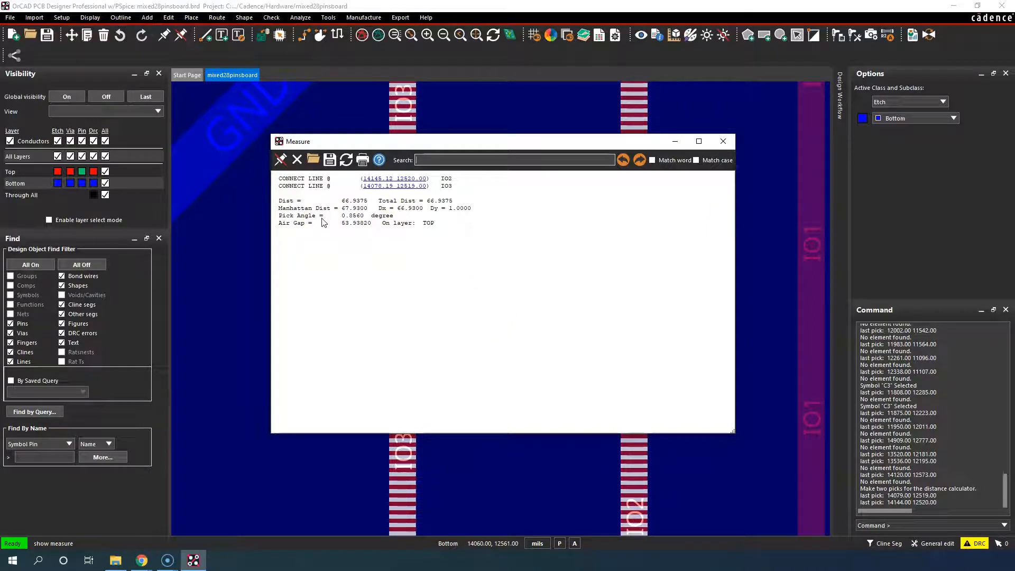
{"action": "left_click_drag", "start_coordinate": [491, 140], "coordinate": [524, 143]}
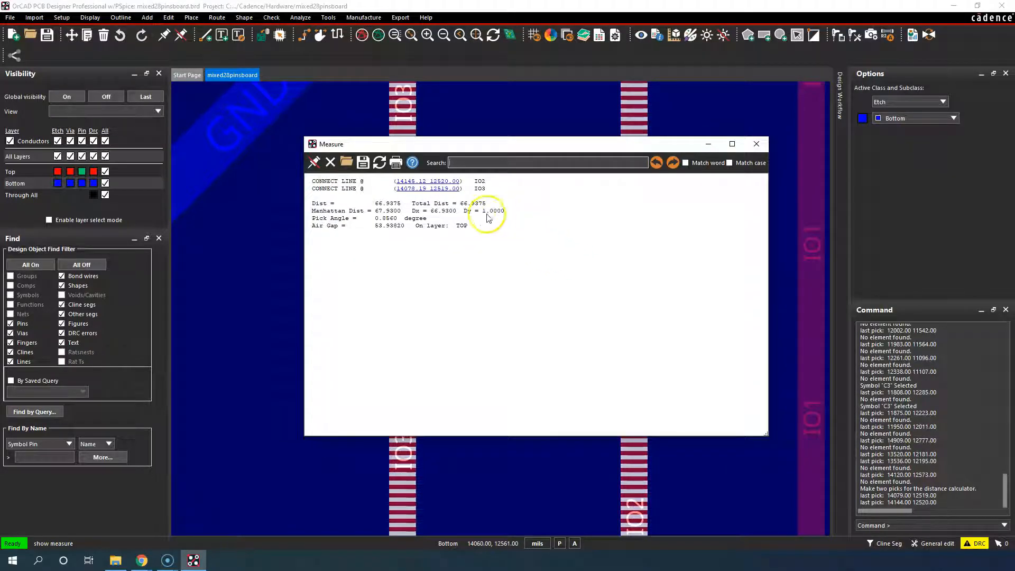
{"action": "left_click_drag", "start_coordinate": [506, 146], "coordinate": [82, 138]}
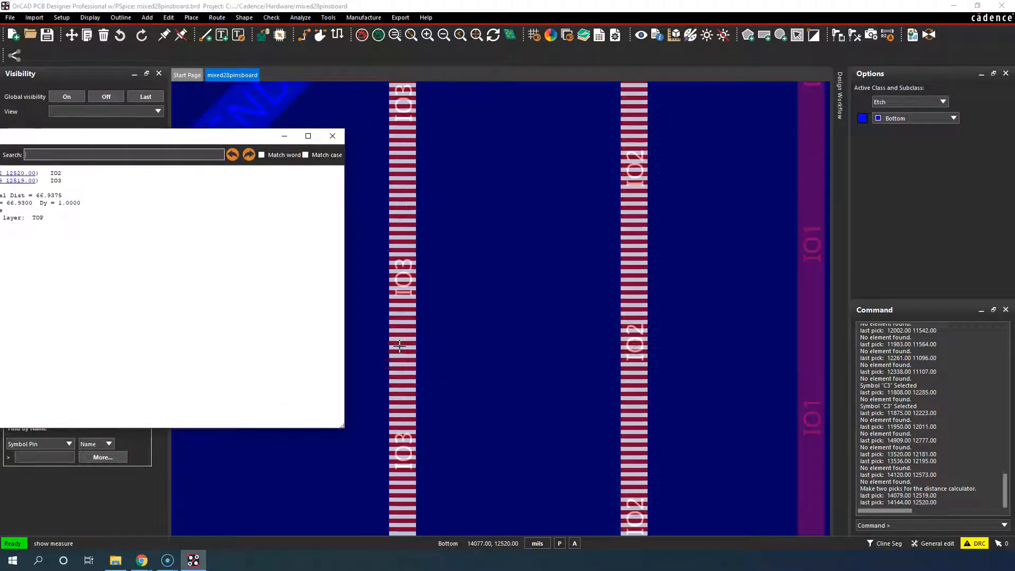
{"action": "scroll", "coordinate": [633, 347], "scroll_direction": "up", "scroll_amount": 2}
{"action": "scroll", "coordinate": [638, 336], "scroll_direction": "down", "scroll_amount": 2}
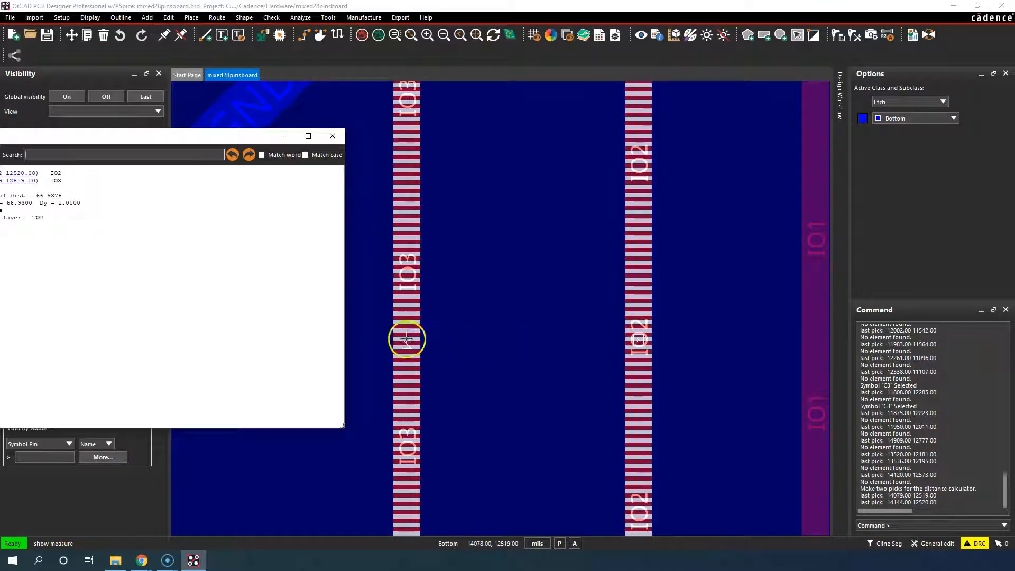
{"action": "left_click_drag", "start_coordinate": [192, 136], "coordinate": [525, 147]}
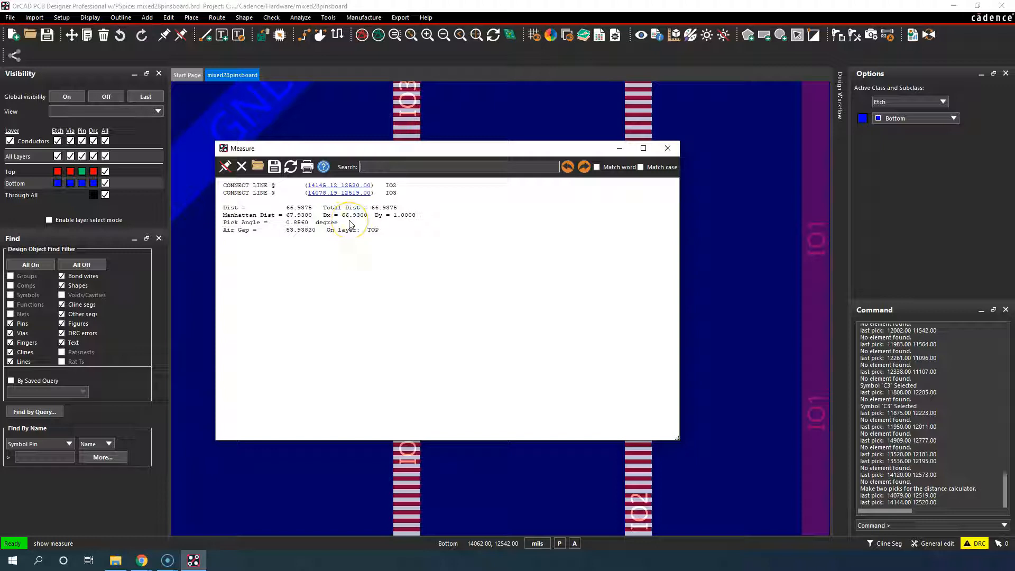
- Compare the reported air gap with the spacing between the IO3 and IO2 traces and end the measurement
{"action": "left_click_drag", "start_coordinate": [466, 149], "coordinate": [948, 146]}
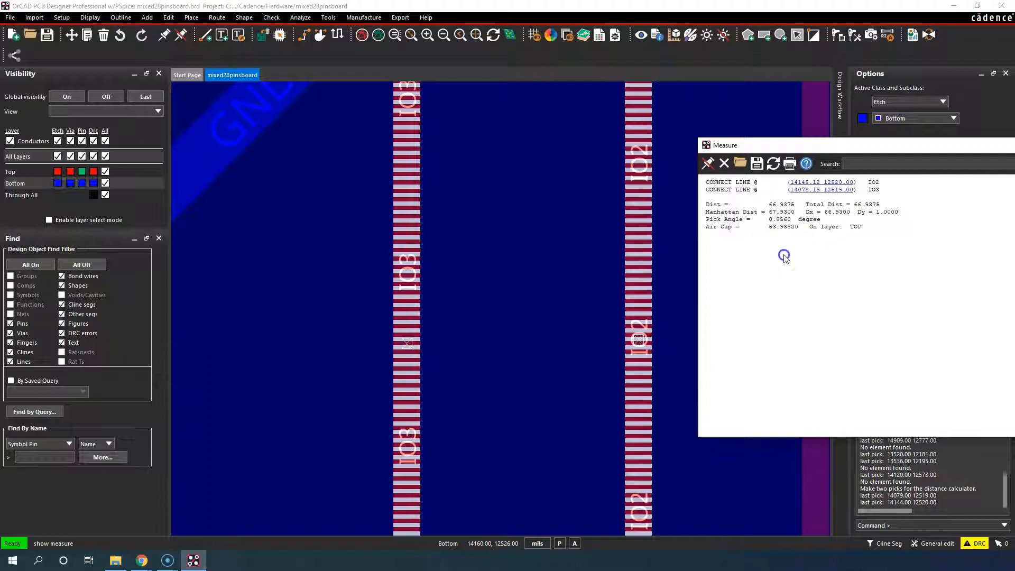
{"action": "scroll", "coordinate": [512, 350], "scroll_direction": "up", "scroll_amount": 1}
{"action": "scroll", "coordinate": [512, 351], "scroll_direction": "down", "scroll_amount": 1}
{"action": "scroll", "coordinate": [616, 338], "scroll_direction": "up", "scroll_amount": 1}
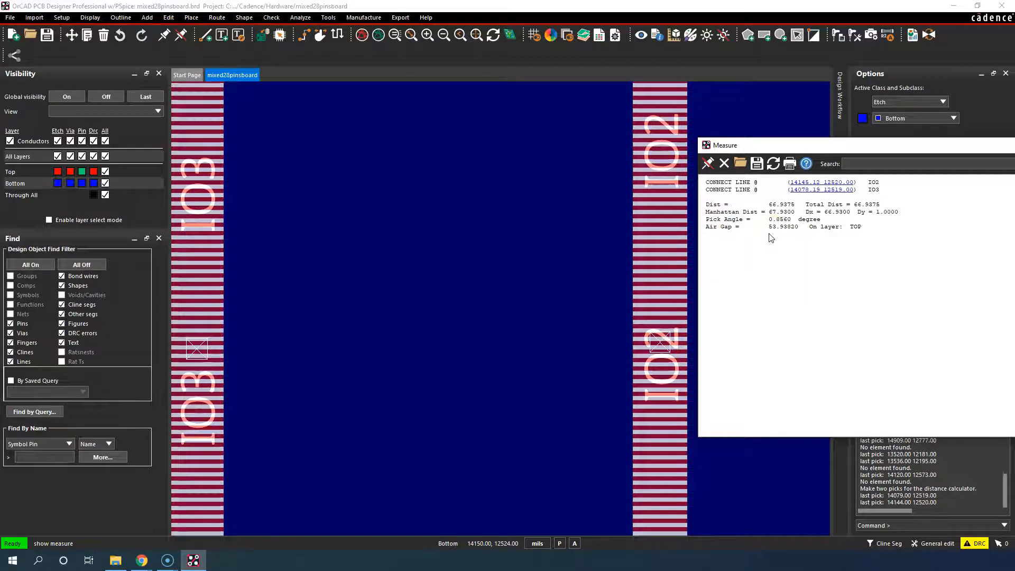
{"action": "scroll", "coordinate": [521, 248], "scroll_direction": "down", "scroll_amount": 1}
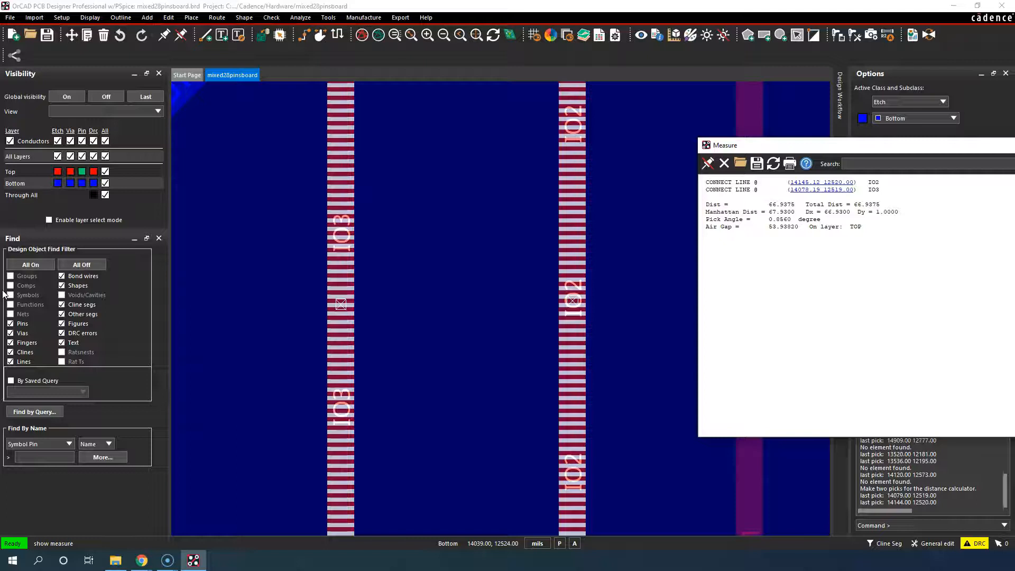
{"action": "left_click_drag", "start_coordinate": [843, 145], "coordinate": [227, 165]}
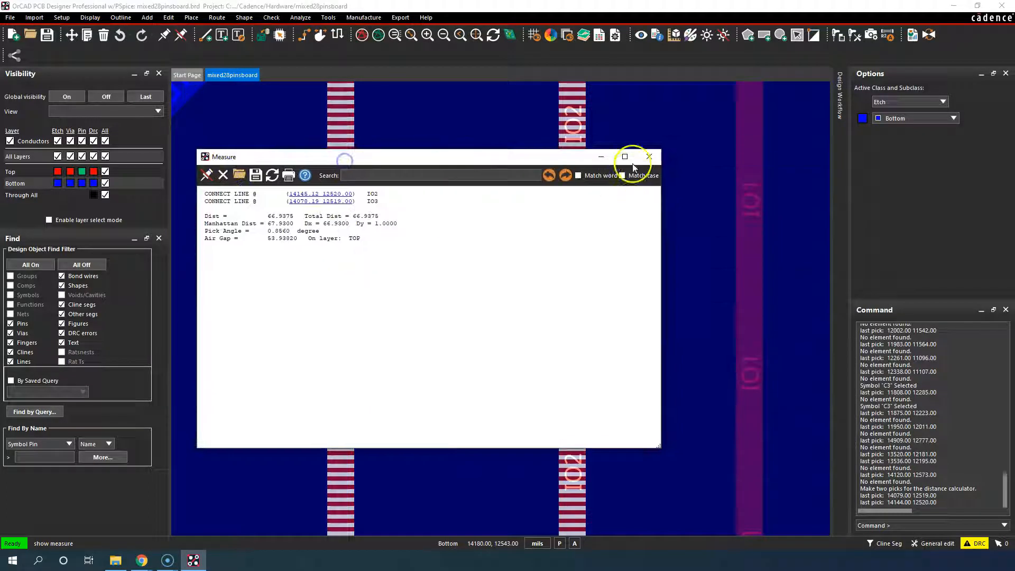
{"action": "right_click", "coordinate": [689, 128]}
{"action": "left_click", "coordinate": [703, 134]}
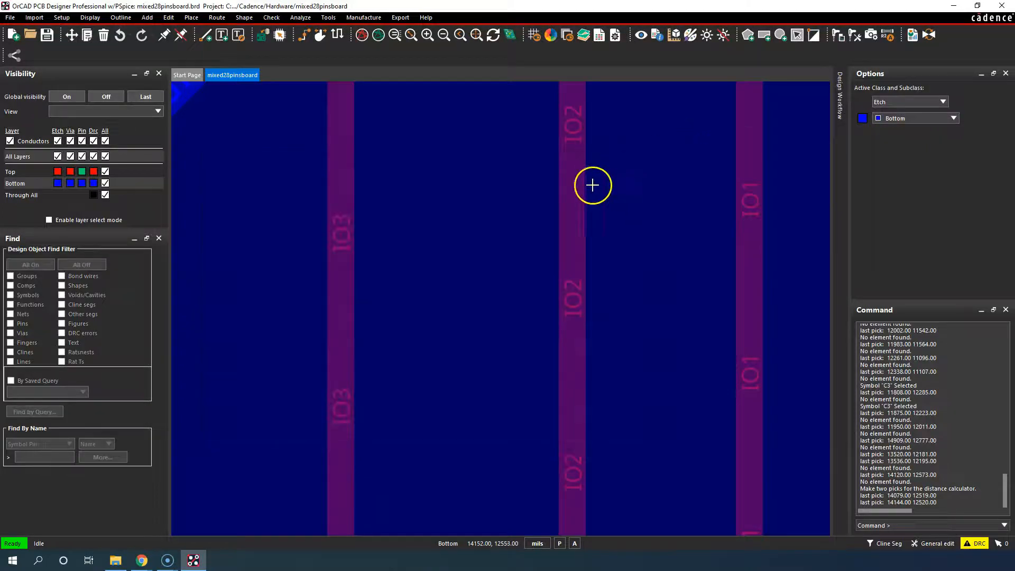
- Set the super filter to Symbol Pin for picking pins near the board's SW1 area
{"action": "scroll", "coordinate": [420, 226], "scroll_direction": "down", "scroll_amount": 3}
{"action": "scroll", "coordinate": [421, 226], "scroll_direction": "down", "scroll_amount": 2}
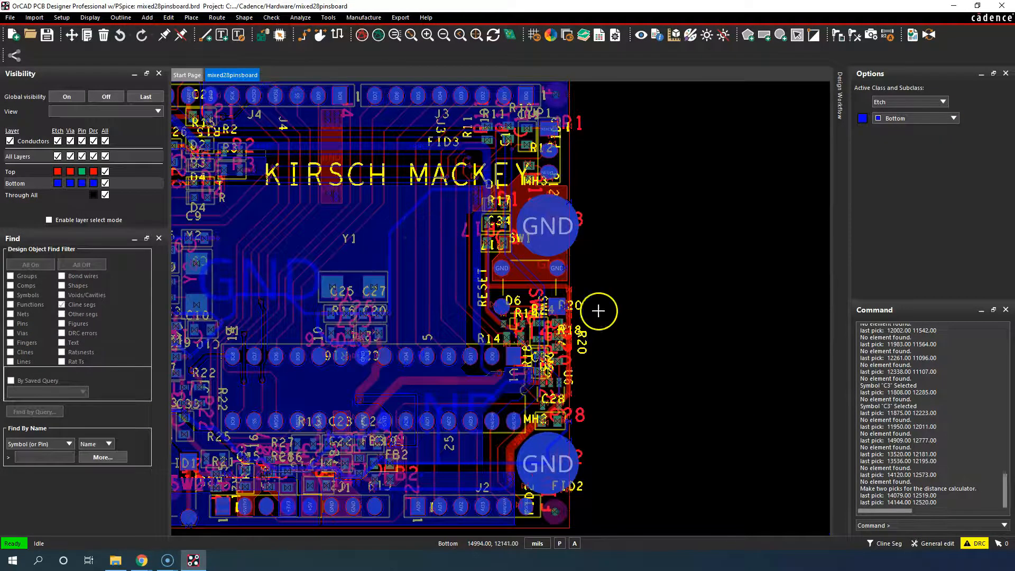
{"action": "scroll", "coordinate": [653, 270], "scroll_direction": "up", "scroll_amount": 3}
{"action": "scroll", "coordinate": [264, 238], "scroll_direction": "up", "scroll_amount": 2}
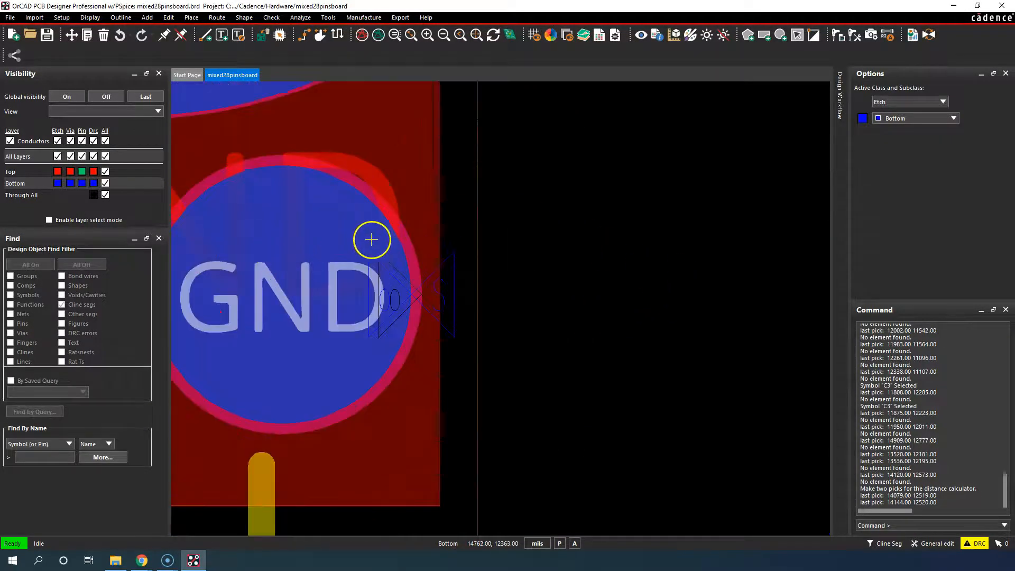
{"action": "scroll", "coordinate": [395, 244], "scroll_direction": "down", "scroll_amount": 2}
{"action": "right_click", "coordinate": [531, 208]}
{"action": "mouse_move", "coordinate": [580, 227]}
{"action": "left_click", "coordinate": [631, 228]}
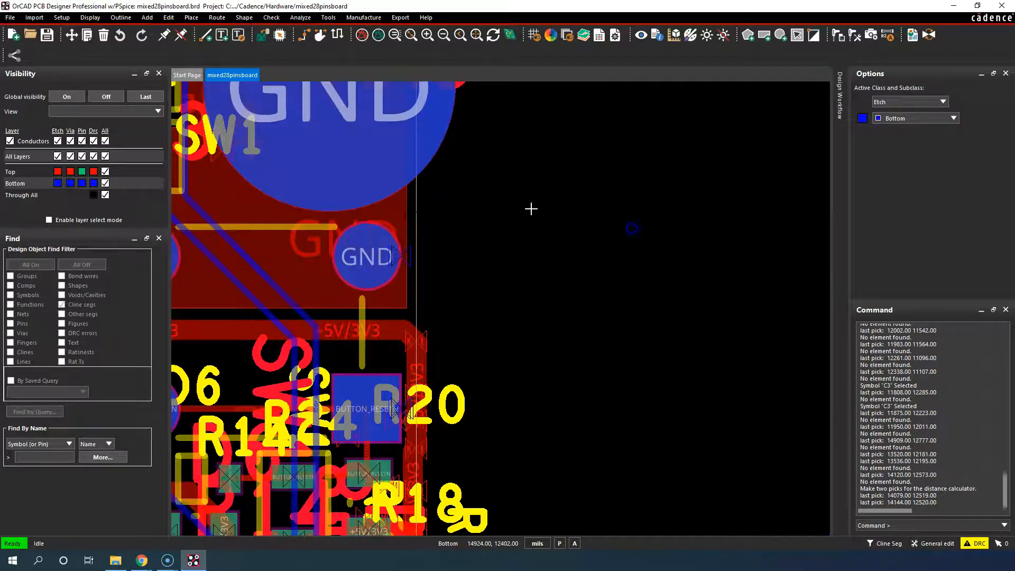
{"action": "right_click", "coordinate": [479, 188]}
{"action": "mouse_move", "coordinate": [535, 219]}
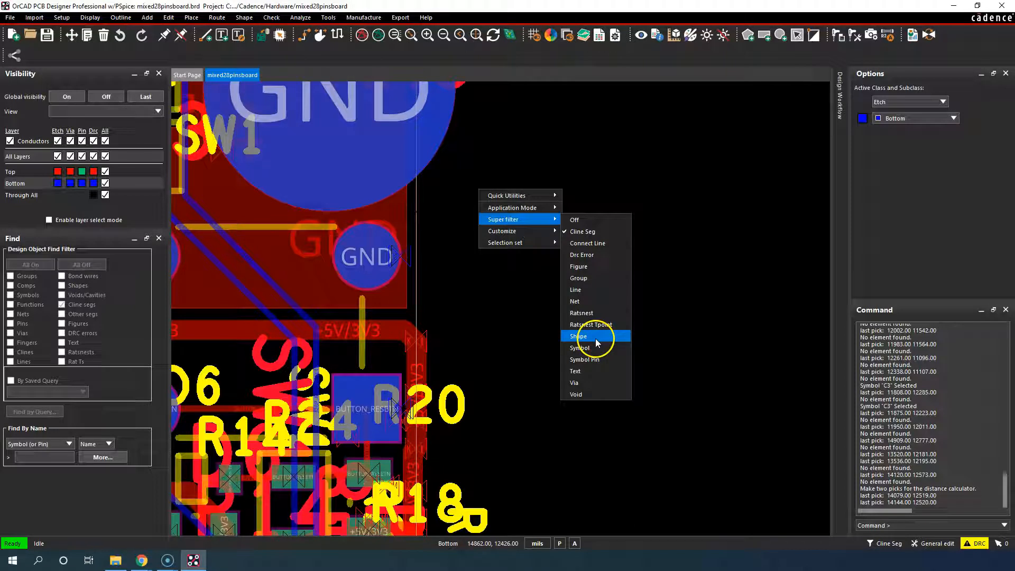
{"action": "left_click", "coordinate": [594, 359]}
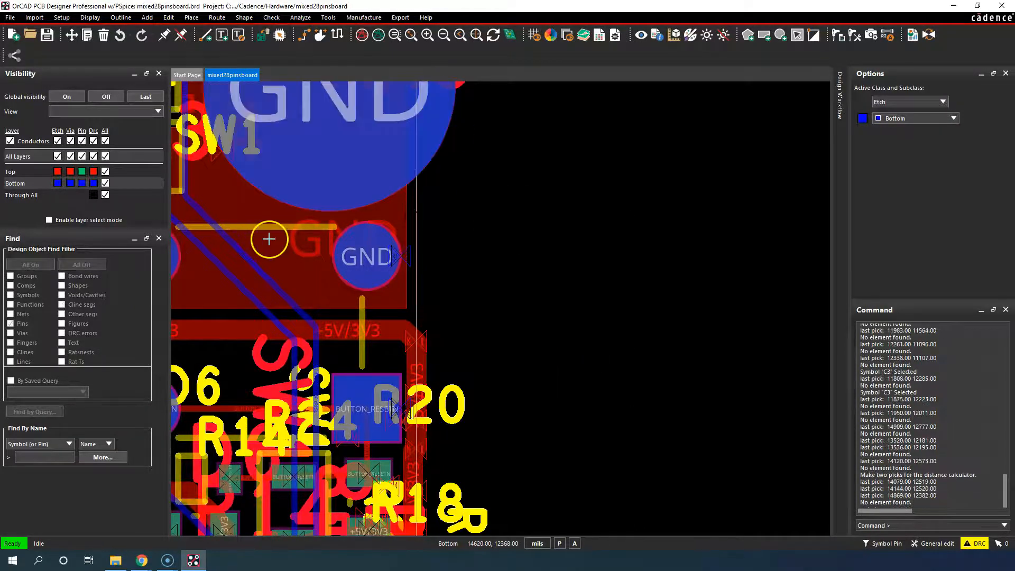
- Show the element details of GND pin SW1.3 beside the board edge, then dismiss the report
{"action": "scroll", "coordinate": [328, 244], "scroll_direction": "up", "scroll_amount": 4}
{"action": "mouse_move", "coordinate": [477, 260]}
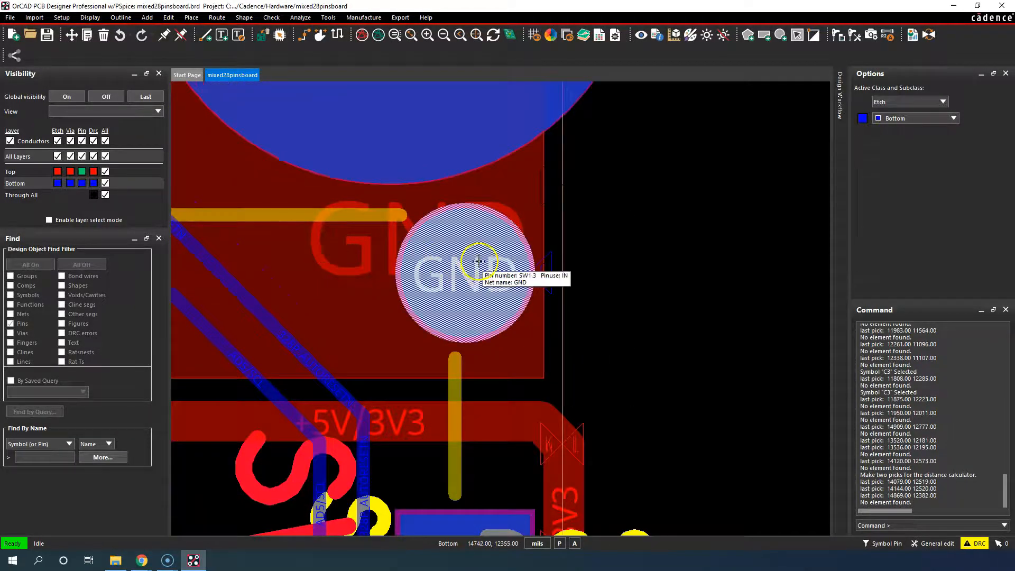
{"action": "right_click", "coordinate": [759, 205]}
{"action": "mouse_move", "coordinate": [782, 247]}
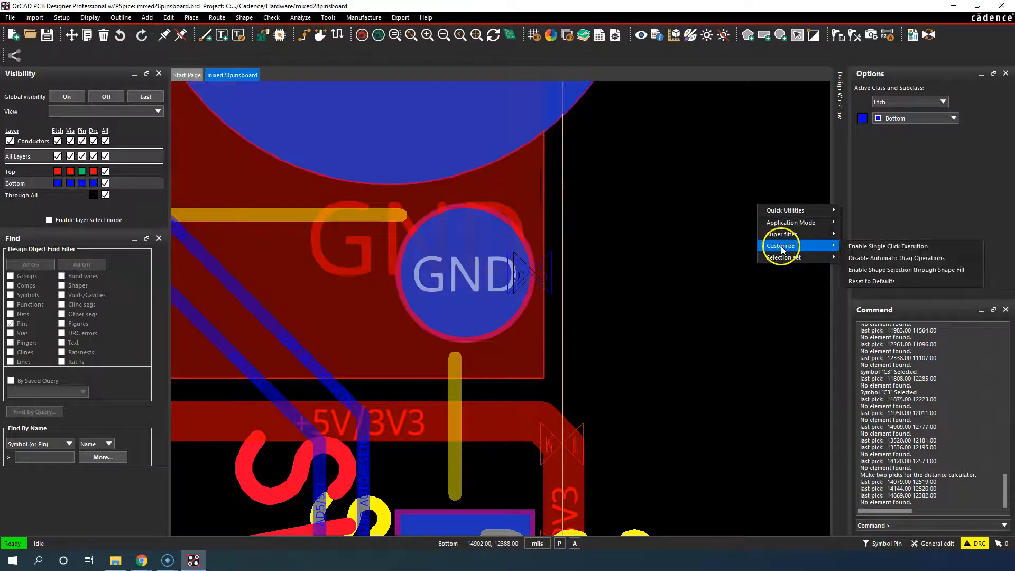
{"action": "left_click", "coordinate": [686, 222]}
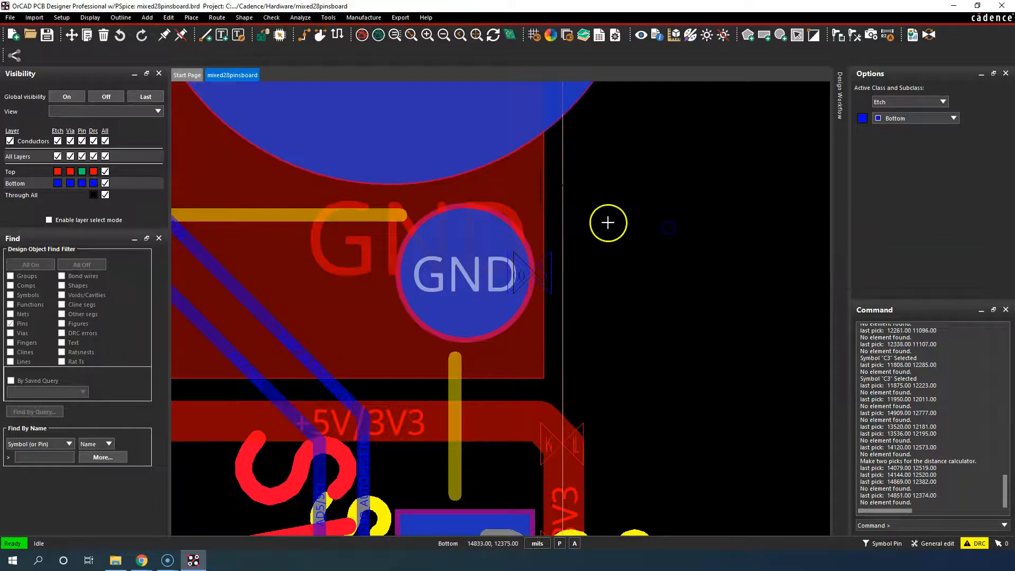
{"action": "left_click", "coordinate": [471, 235]}
{"action": "right_click", "coordinate": [472, 236]}
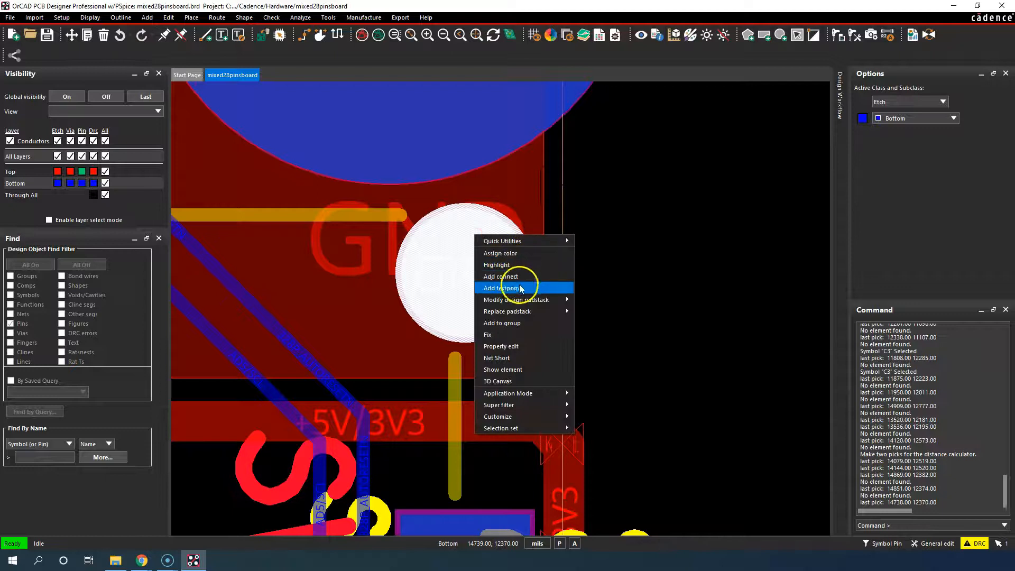
{"action": "left_click", "coordinate": [523, 370]}
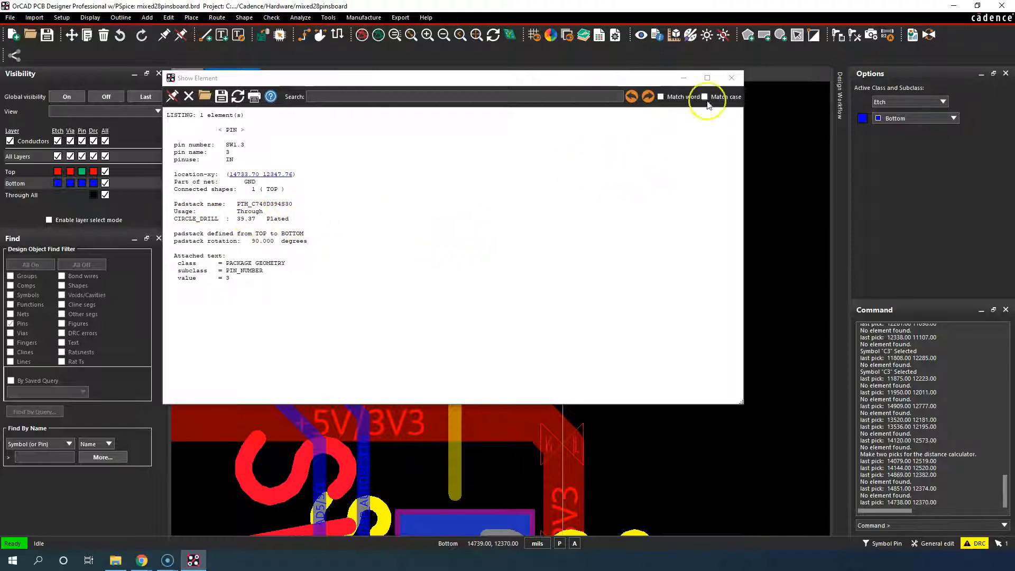
{"action": "left_click", "coordinate": [731, 77]}
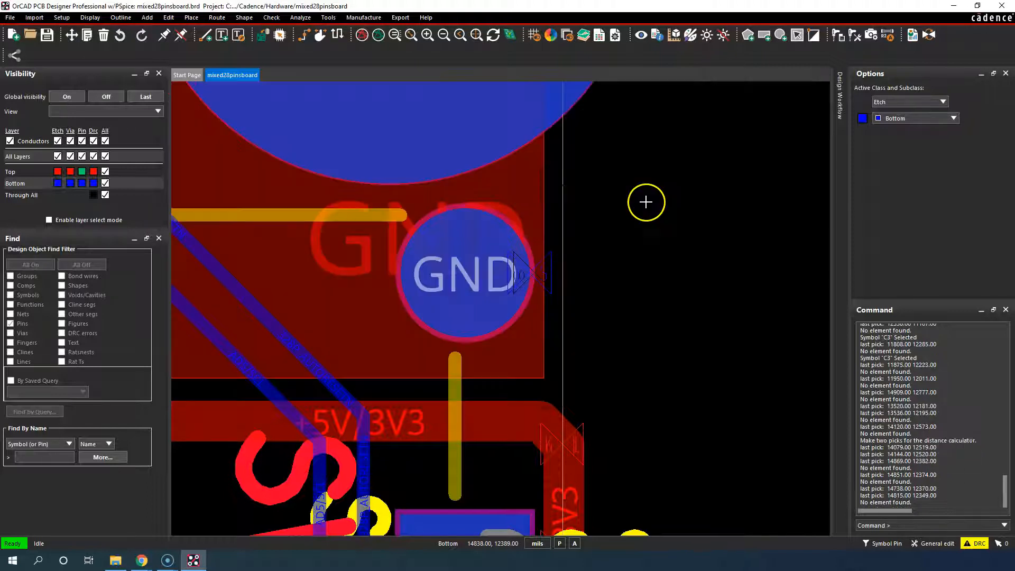
- Open the design padstack of GND pin SW1.4 for modification, applied to all instances
{"action": "right_click", "coordinate": [645, 202]}
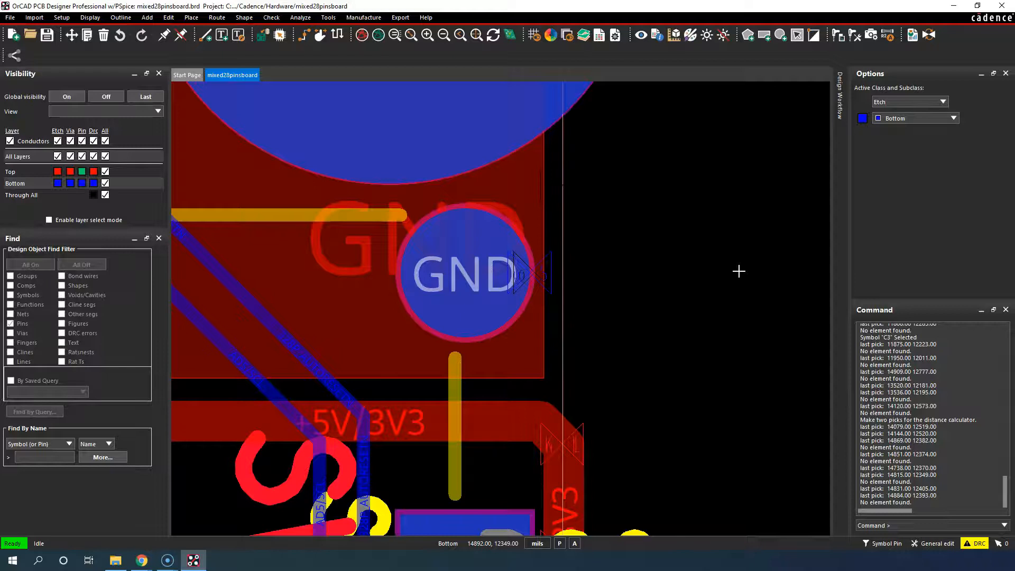
{"action": "scroll", "coordinate": [738, 271], "scroll_direction": "down", "scroll_amount": 2}
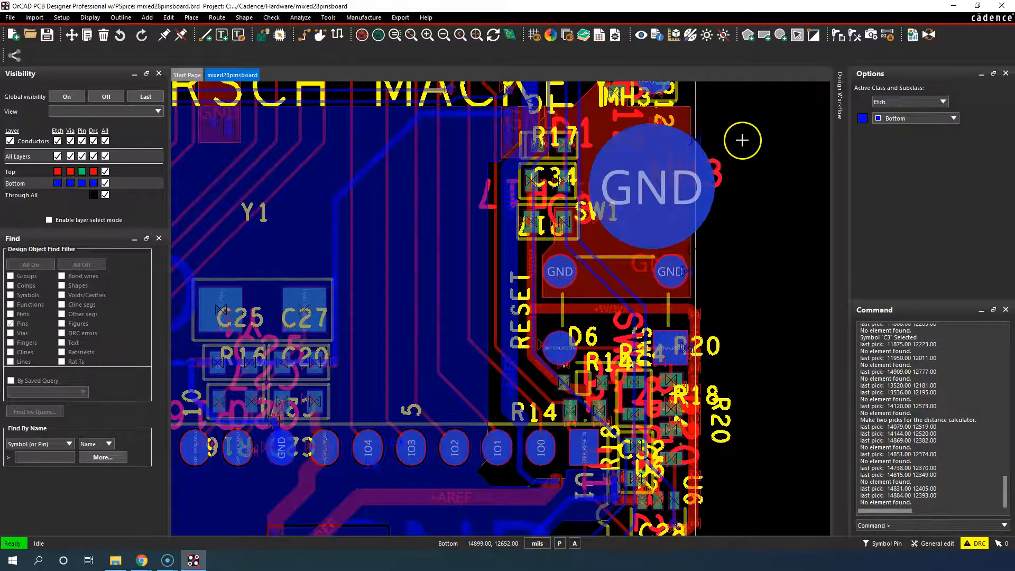
{"action": "scroll", "coordinate": [555, 272], "scroll_direction": "up", "scroll_amount": 4}
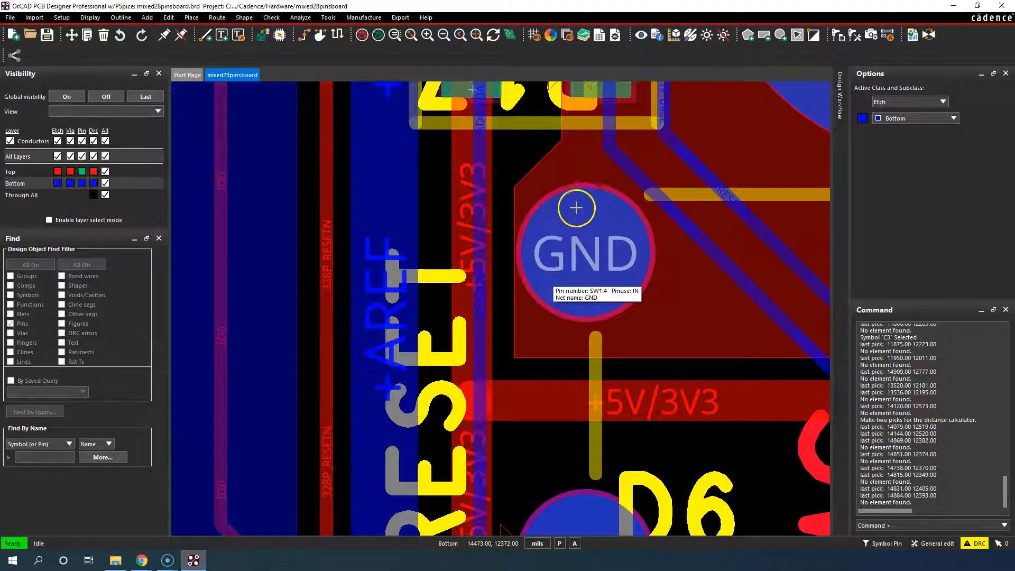
{"action": "left_click", "coordinate": [603, 215]}
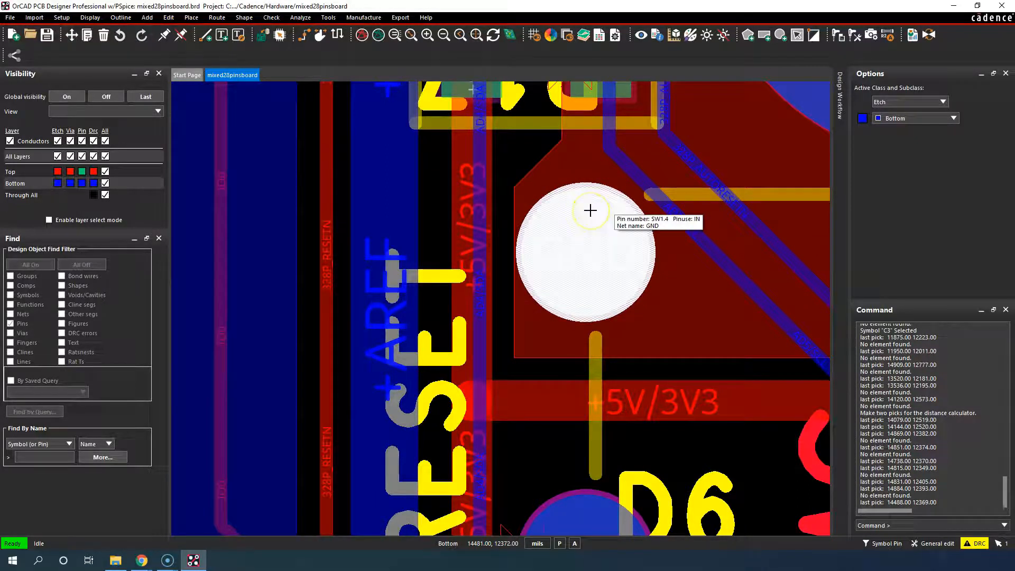
{"action": "right_click", "coordinate": [590, 210]}
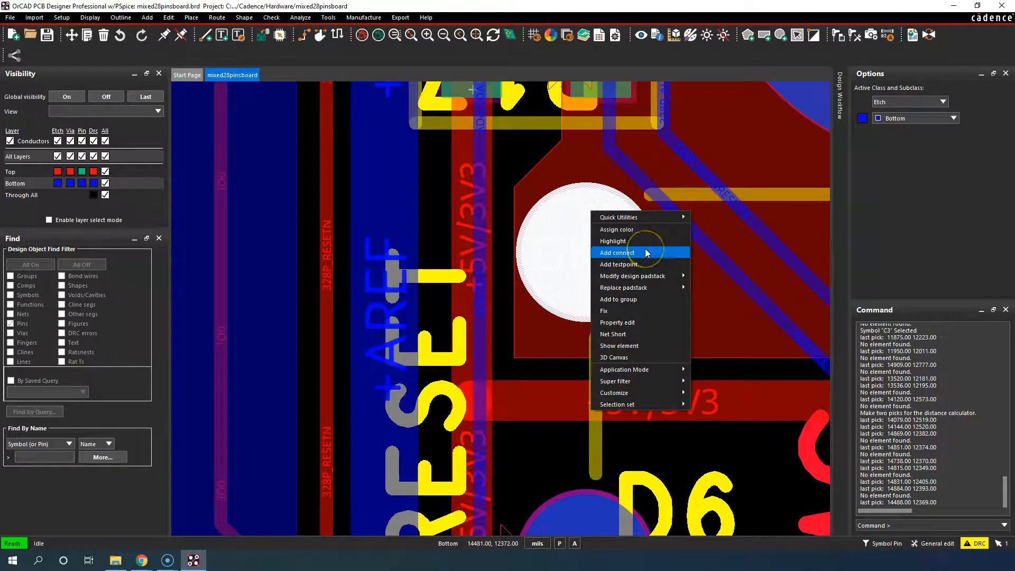
{"action": "left_click", "coordinate": [648, 276]}
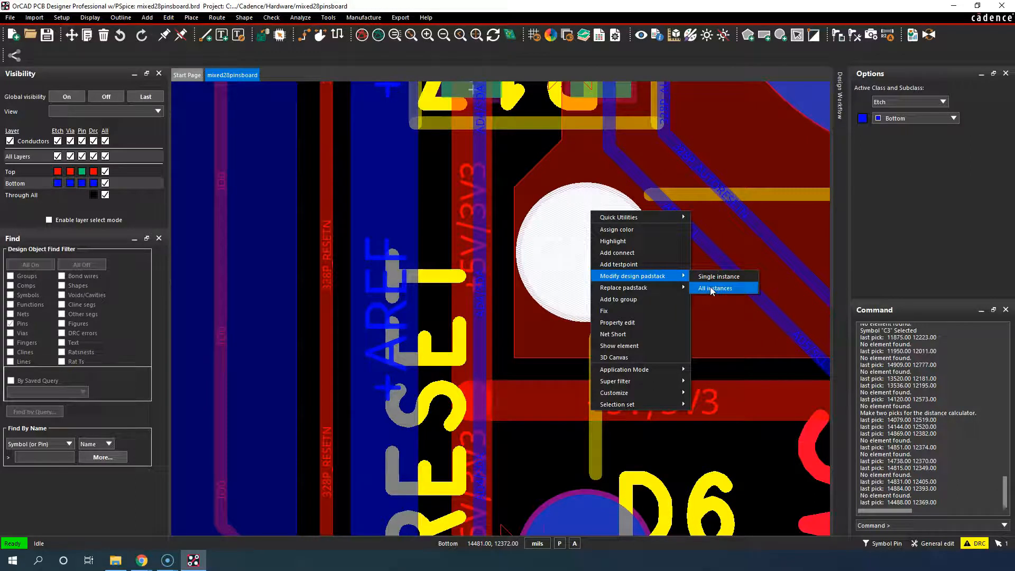
{"action": "left_click", "coordinate": [711, 289]}
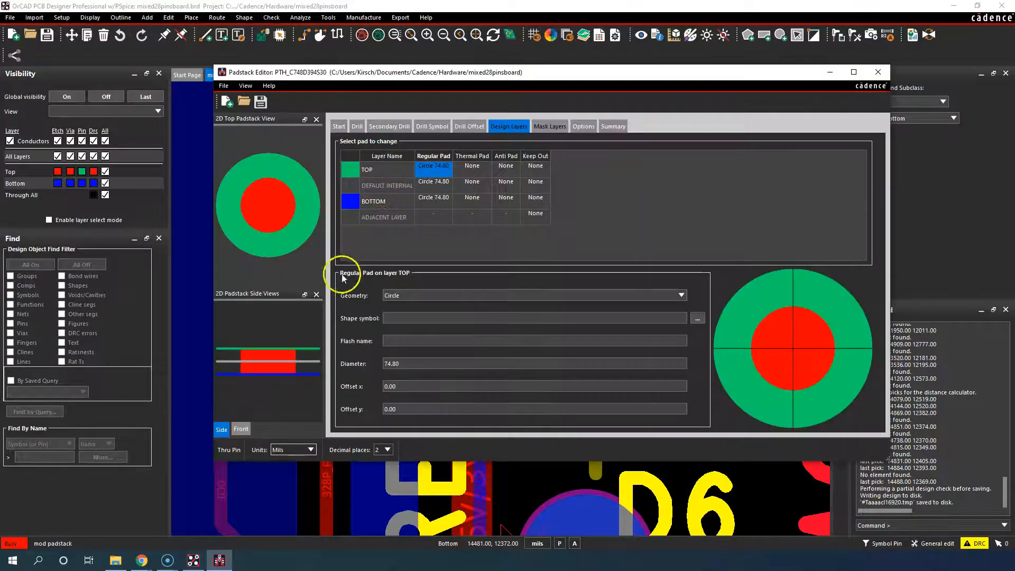
- Examine the padstack's regular pad on the TOP design layer and close the Padstack Editor without changes
{"action": "left_click", "coordinate": [364, 246]}
{"action": "left_click", "coordinate": [427, 168]}
{"action": "left_click", "coordinate": [327, 209]}
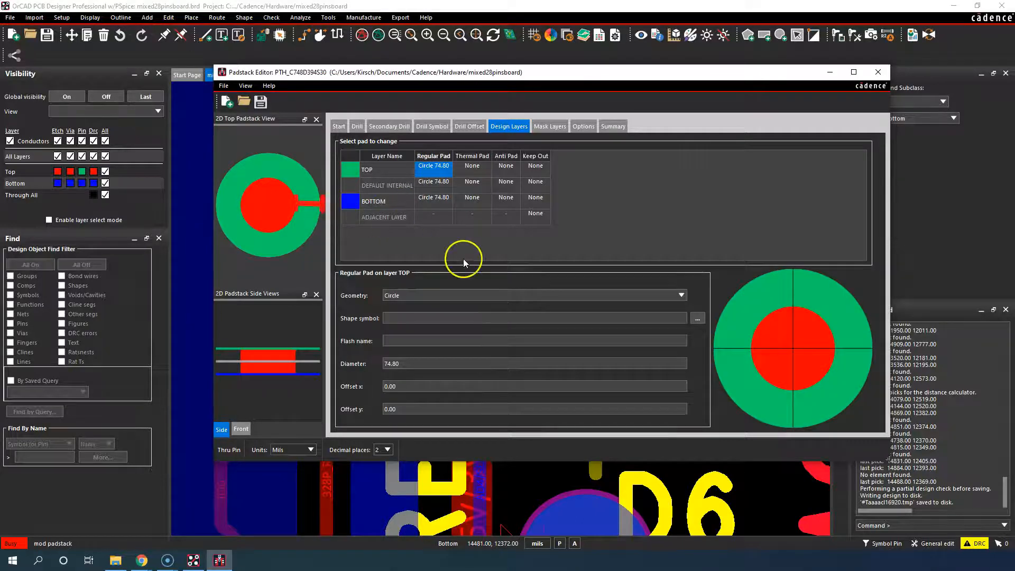
{"action": "key", "text": "alt"}
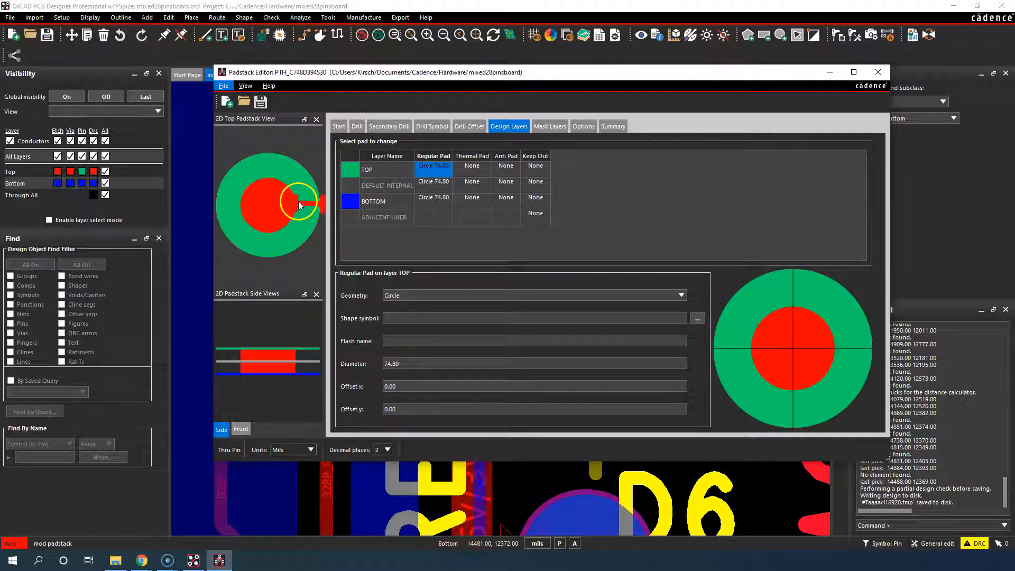
{"action": "left_click", "coordinate": [407, 242]}
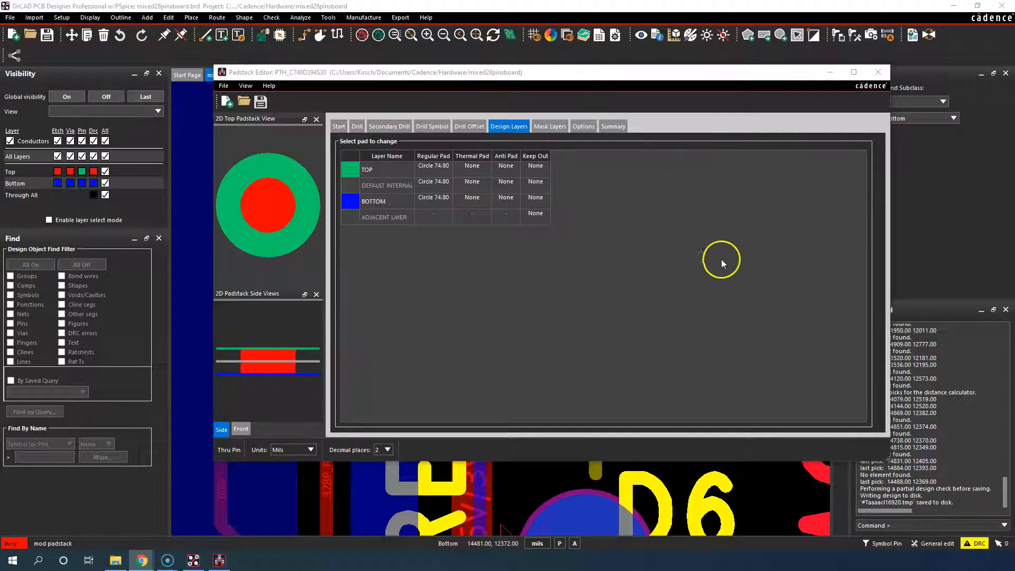
{"action": "left_click", "coordinate": [878, 72]}
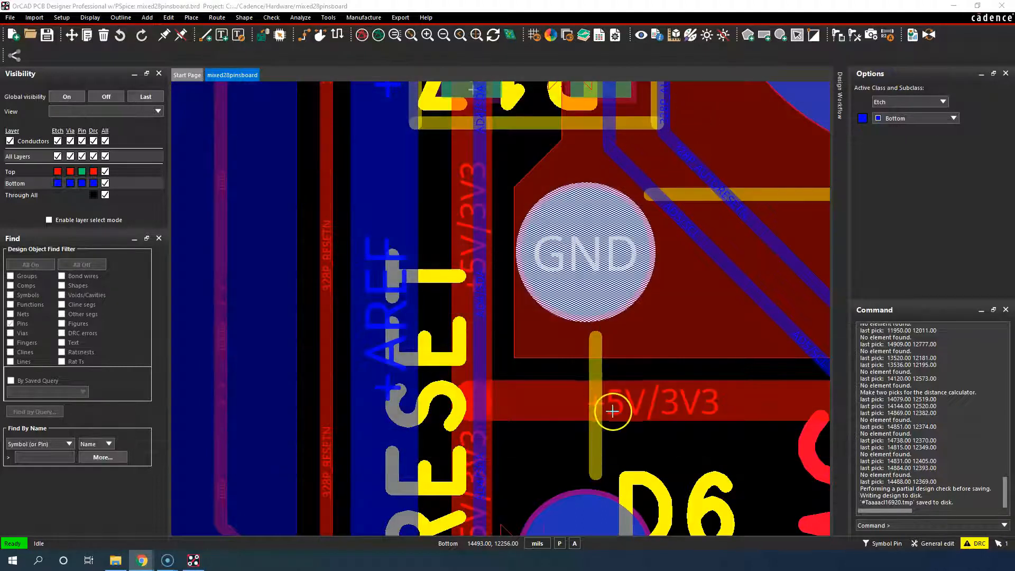
- Clear the GND pin selection and set the super filter to Net
{"action": "right_click", "coordinate": [641, 445]}
{"action": "left_click", "coordinate": [530, 444]}
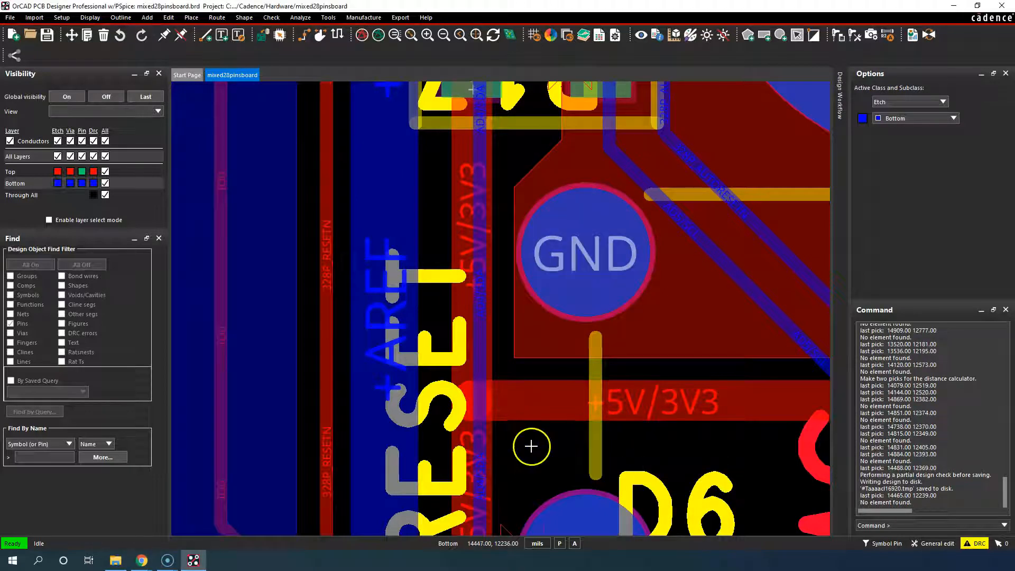
{"action": "right_click", "coordinate": [530, 445]}
{"action": "mouse_move", "coordinate": [586, 465]}
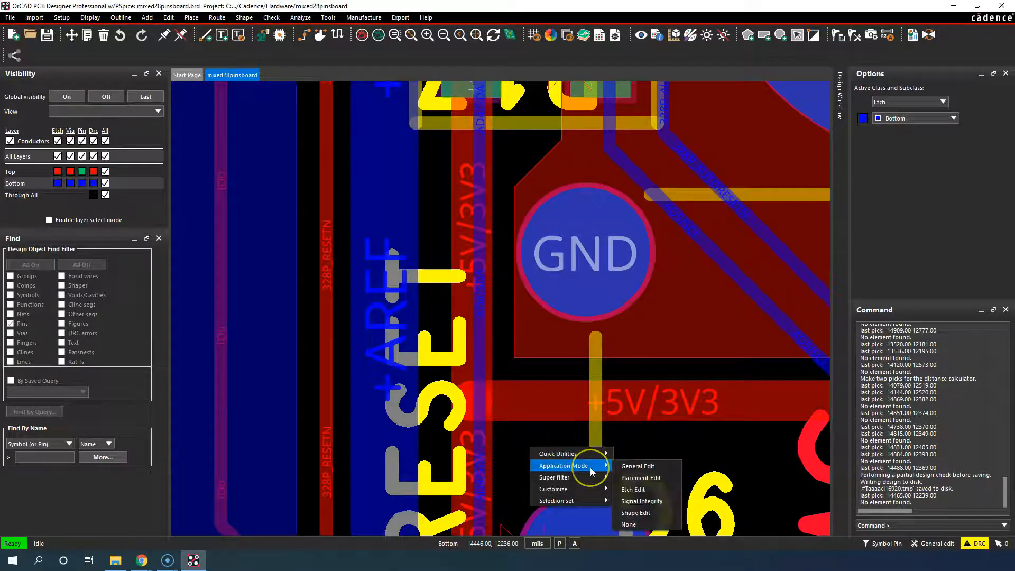
{"action": "left_click", "coordinate": [528, 447]}
{"action": "right_click", "coordinate": [514, 452]}
{"action": "mouse_move", "coordinate": [576, 486]}
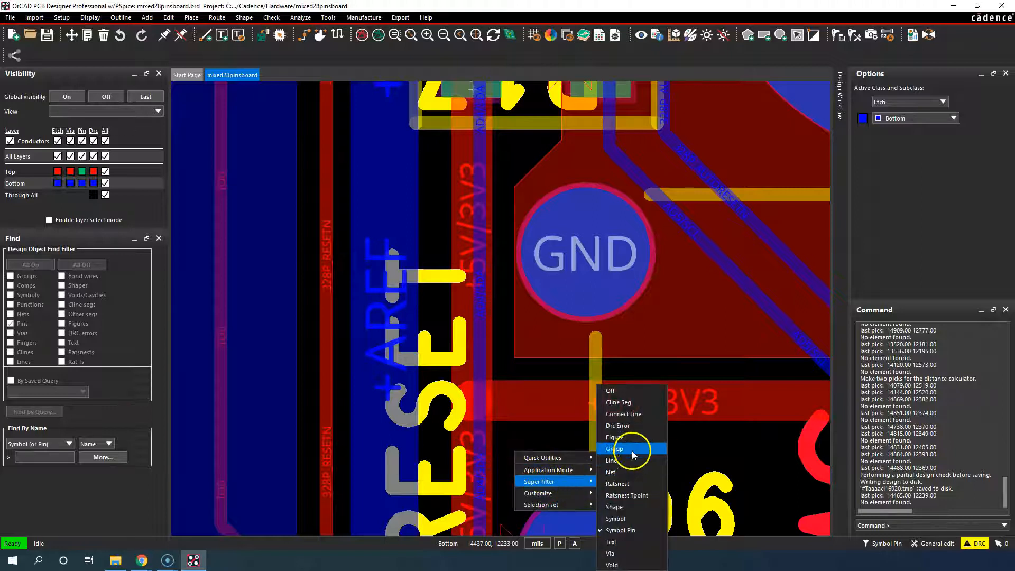
{"action": "left_click", "coordinate": [613, 471]}
{"action": "left_click", "coordinate": [483, 450]}
- Select the +5V/3V3 net below the two SW1 GND pins and follow its routing across the board
{"action": "scroll", "coordinate": [483, 449], "scroll_direction": "down", "scroll_amount": 3}
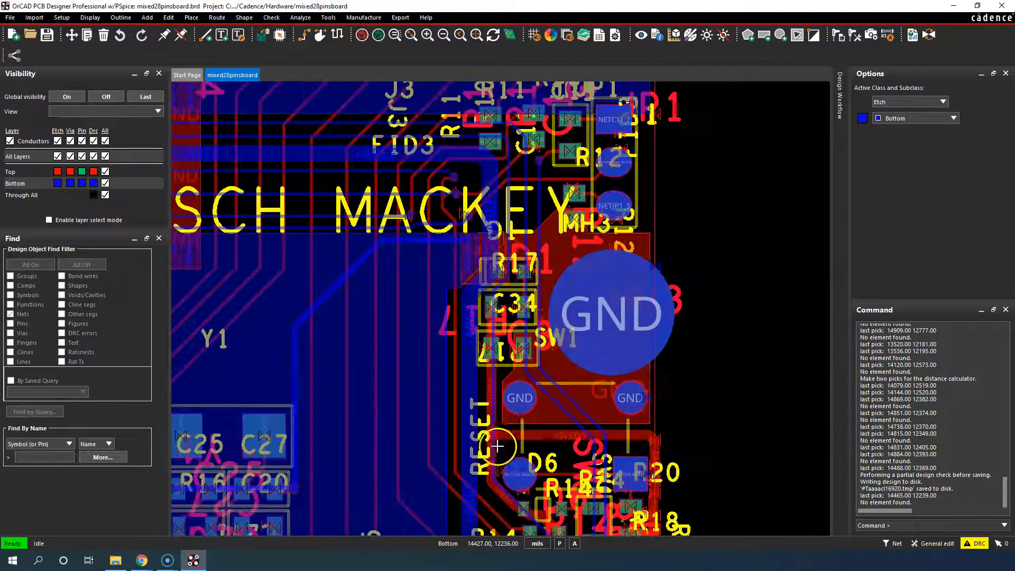
{"action": "scroll", "coordinate": [779, 370], "scroll_direction": "up", "scroll_amount": 2}
{"action": "scroll", "coordinate": [780, 371], "scroll_direction": "down", "scroll_amount": 4}
{"action": "scroll", "coordinate": [723, 452], "scroll_direction": "up", "scroll_amount": 4}
{"action": "left_click", "coordinate": [422, 246]}
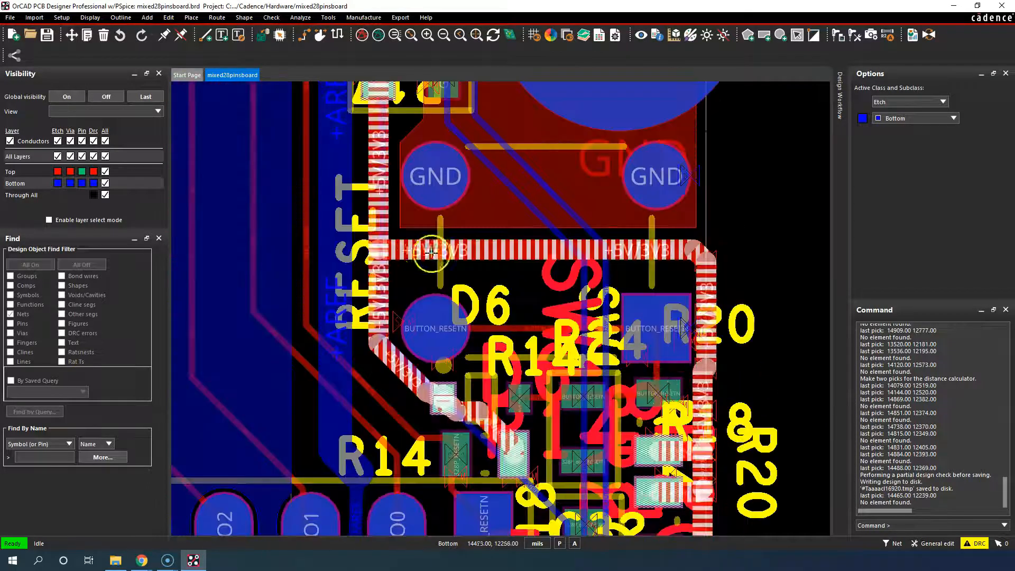
{"action": "scroll", "coordinate": [749, 185], "scroll_direction": "down", "scroll_amount": 3}
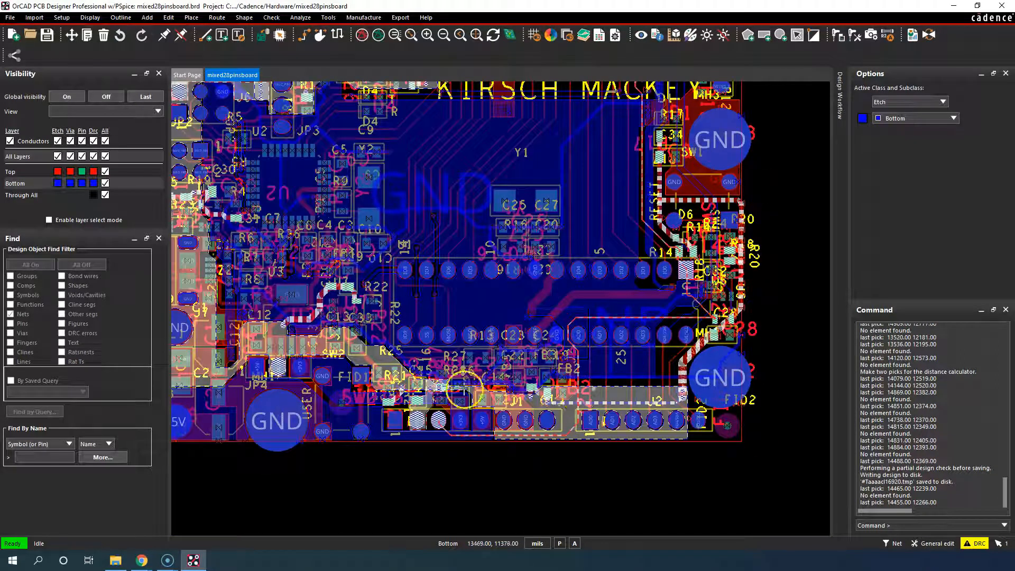
{"action": "scroll", "coordinate": [263, 353], "scroll_direction": "down", "scroll_amount": 3}
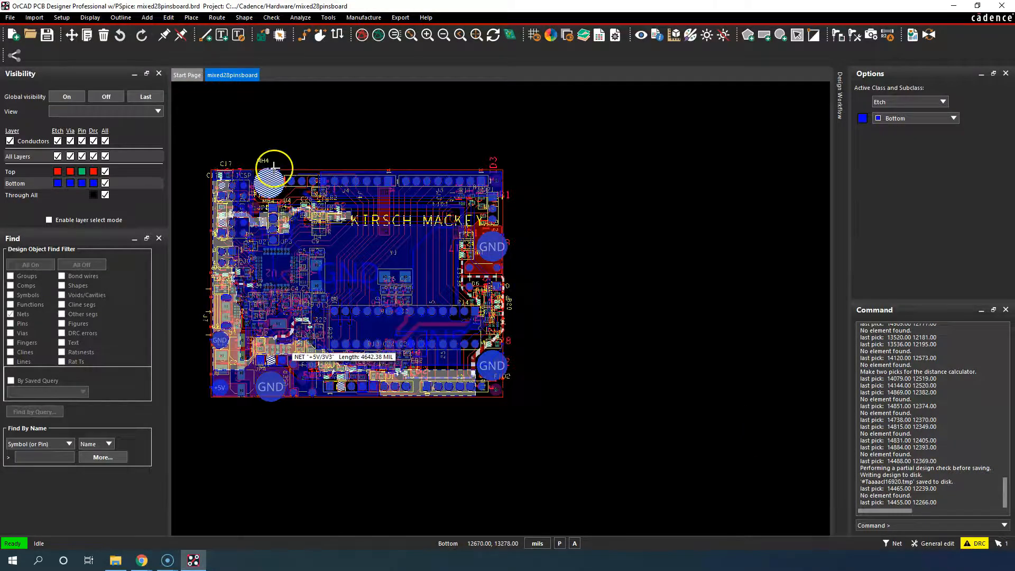
- Add the IO3 net, routed from header J3, to the current net selection
{"action": "scroll", "coordinate": [272, 170], "scroll_direction": "up", "scroll_amount": 5}
{"action": "scroll", "coordinate": [405, 143], "scroll_direction": "down", "scroll_amount": 3}
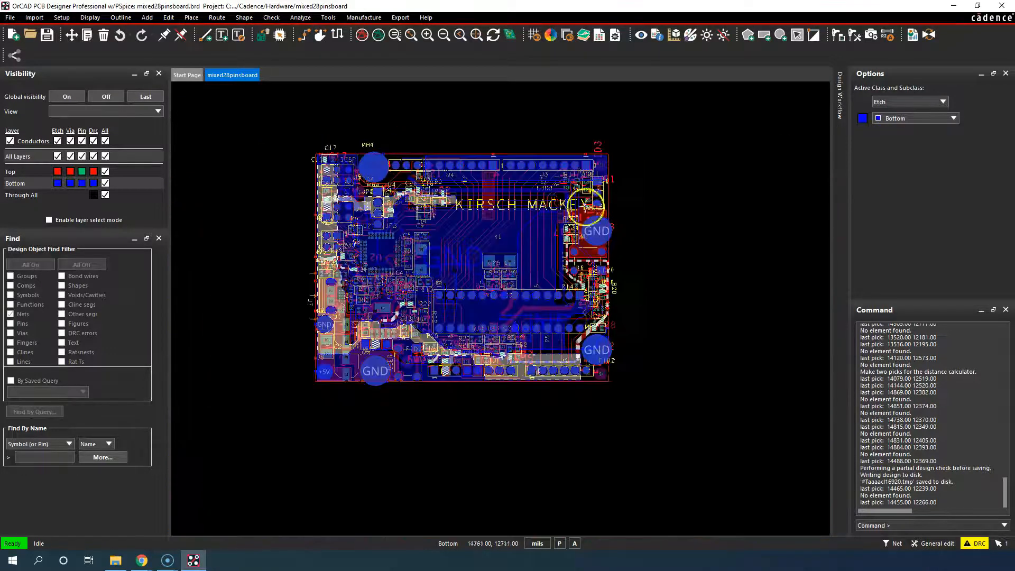
{"action": "scroll", "coordinate": [613, 164], "scroll_direction": "up", "scroll_amount": 4}
{"action": "scroll", "coordinate": [403, 154], "scroll_direction": "up", "scroll_amount": 2}
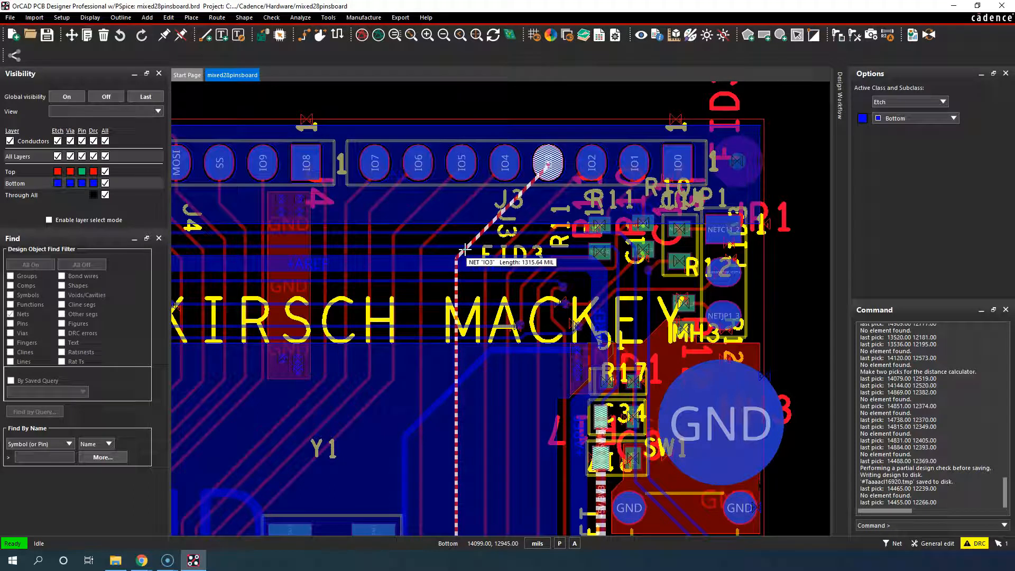
{"action": "left_click", "coordinate": [465, 248]}
- Add the IO9 net, routed from header J4 past Y1, to the current net selection
{"action": "scroll", "coordinate": [465, 249], "scroll_direction": "down", "scroll_amount": 3}
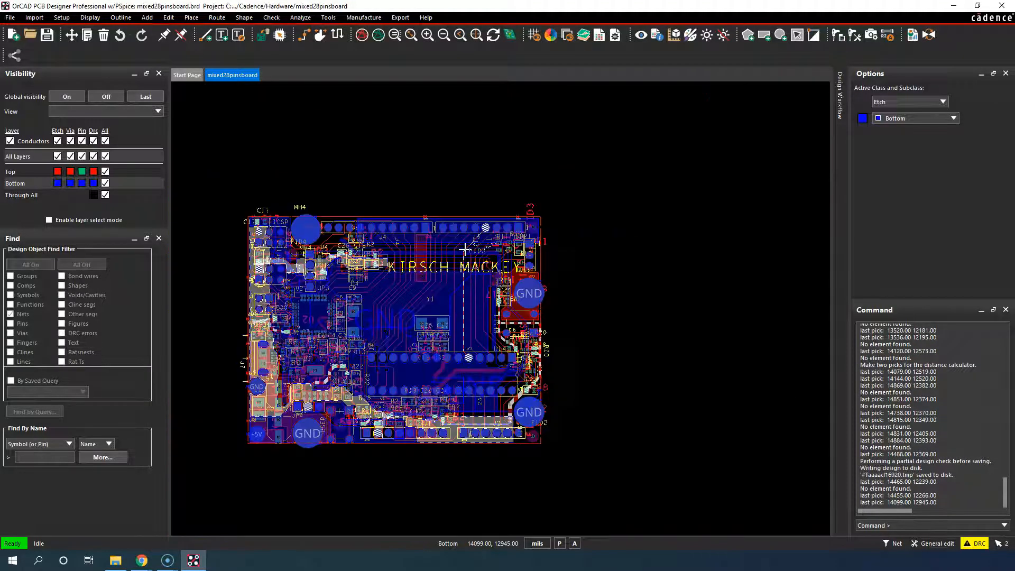
{"action": "scroll", "coordinate": [475, 347], "scroll_direction": "up", "scroll_amount": 2}
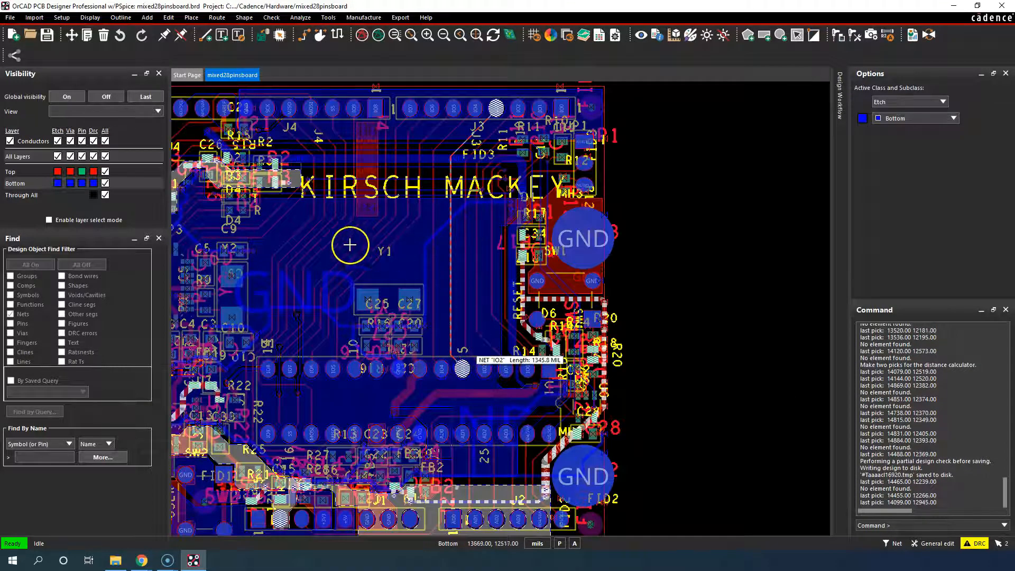
{"action": "scroll", "coordinate": [320, 254], "scroll_direction": "up", "scroll_amount": 1}
{"action": "scroll", "coordinate": [320, 246], "scroll_direction": "up", "scroll_amount": 1}
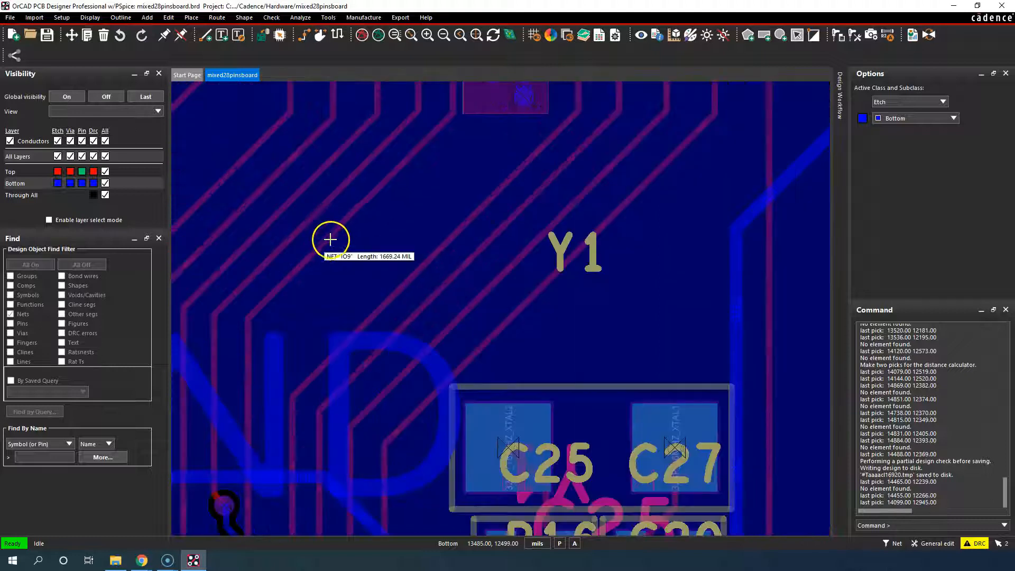
{"action": "left_click", "coordinate": [318, 244]}
- Review the element report for the selected +5V/3V3, IO3 and IO9 nets, close it and clear the selection
{"action": "scroll", "coordinate": [388, 256], "scroll_direction": "down", "scroll_amount": 2}
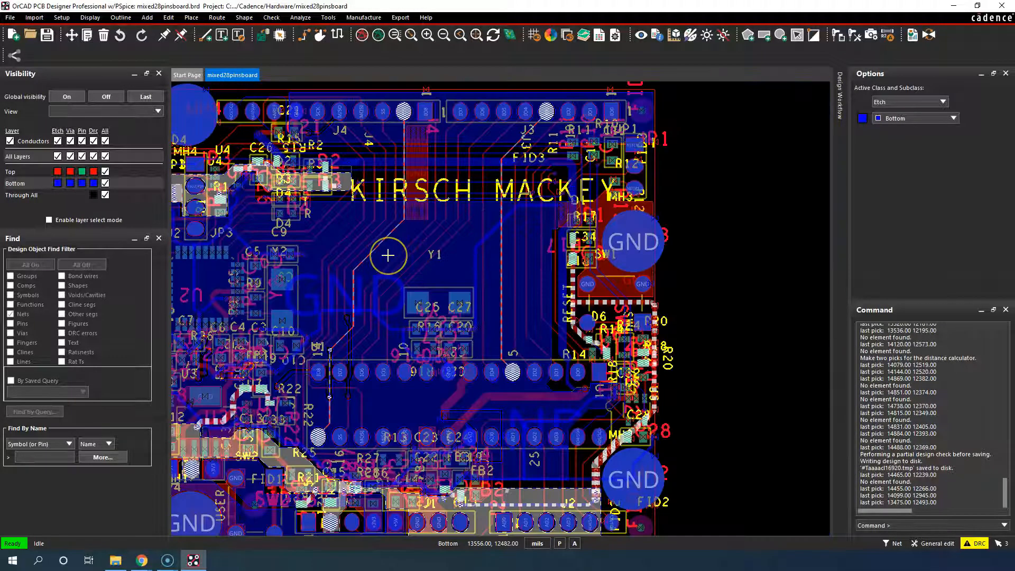
{"action": "scroll", "coordinate": [388, 255], "scroll_direction": "down", "scroll_amount": 1}
{"action": "scroll", "coordinate": [256, 244], "scroll_direction": "up", "scroll_amount": 1}
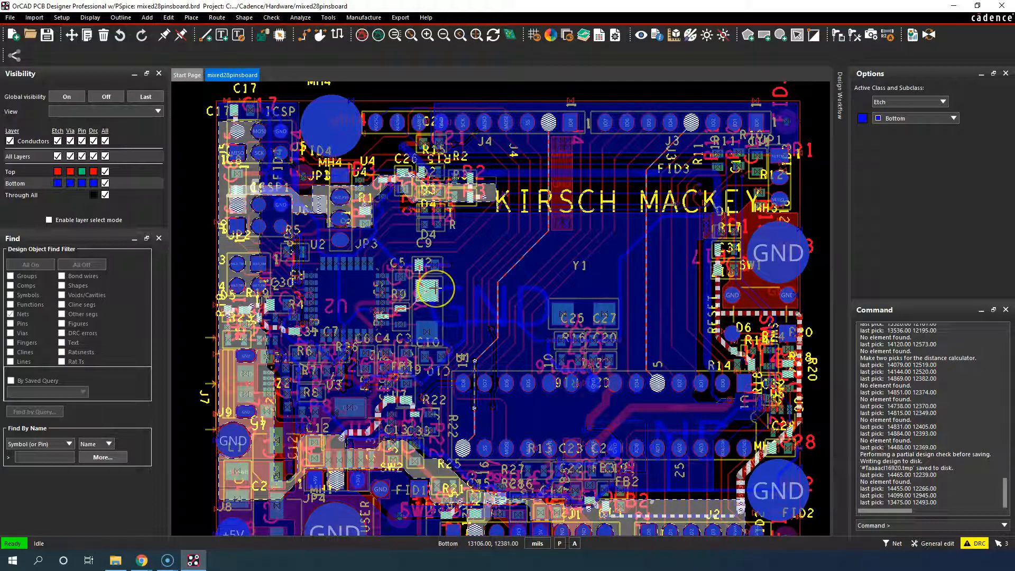
{"action": "right_click", "coordinate": [515, 264]}
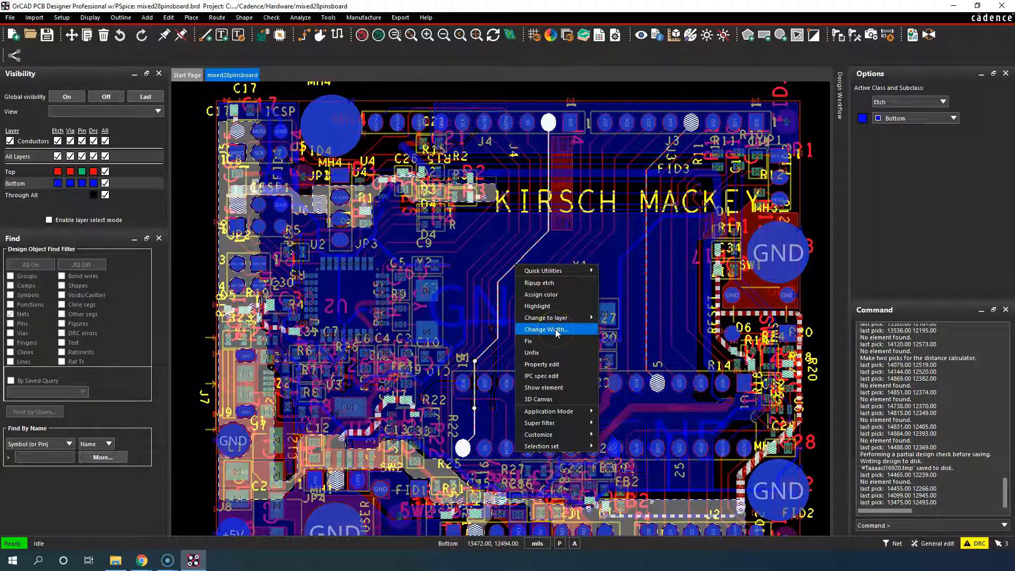
{"action": "left_click", "coordinate": [558, 387]}
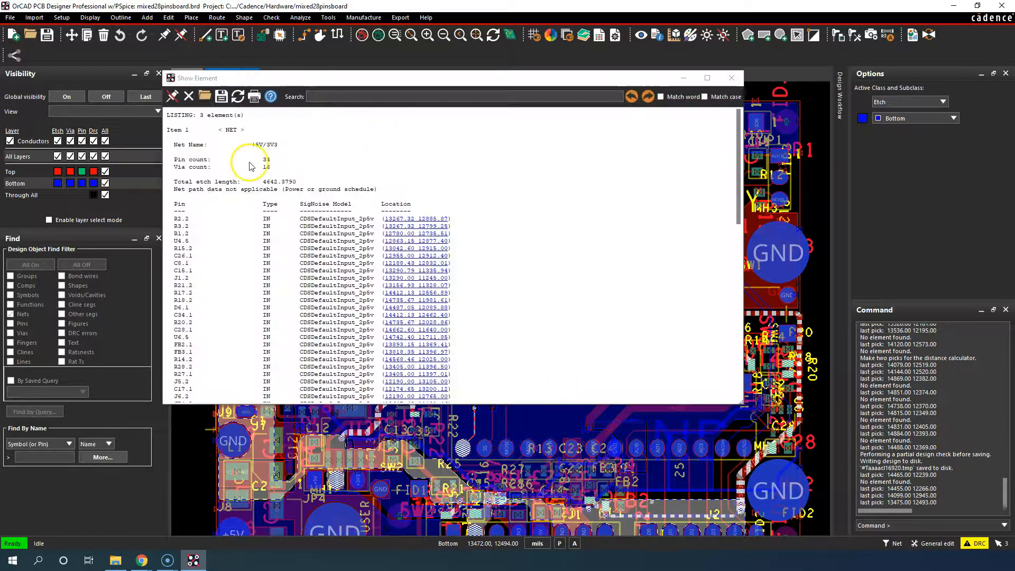
{"action": "scroll", "coordinate": [254, 161], "scroll_direction": "down", "scroll_amount": 10}
{"action": "scroll", "coordinate": [264, 159], "scroll_direction": "down", "scroll_amount": 9}
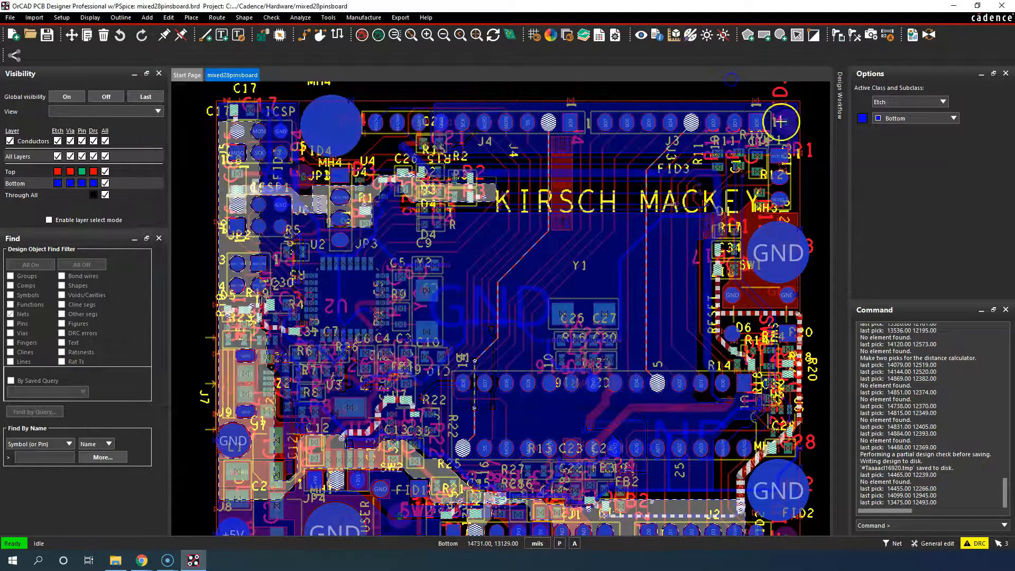
{"action": "left_click", "coordinate": [731, 78]}
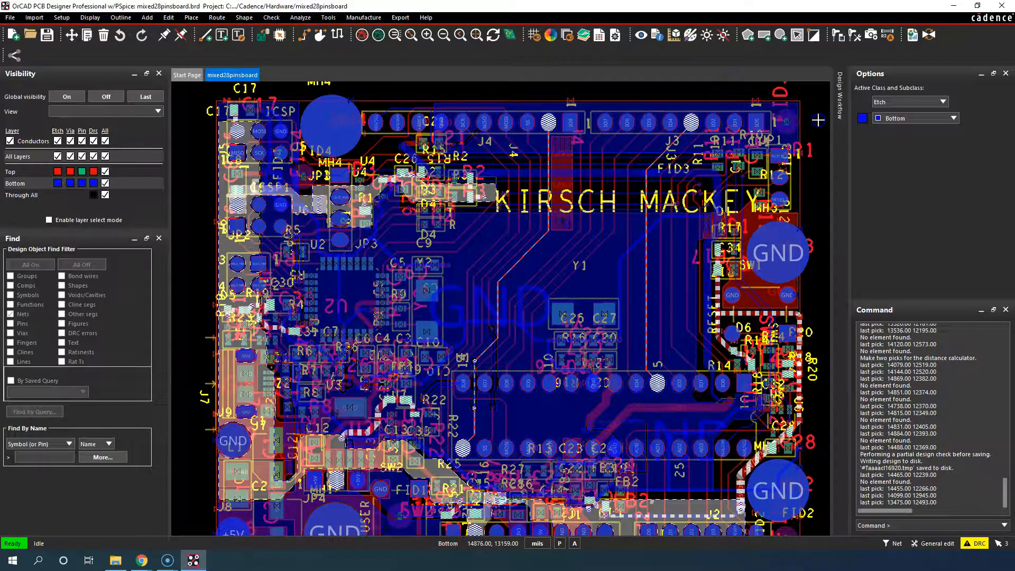
{"action": "left_click", "coordinate": [818, 121]}
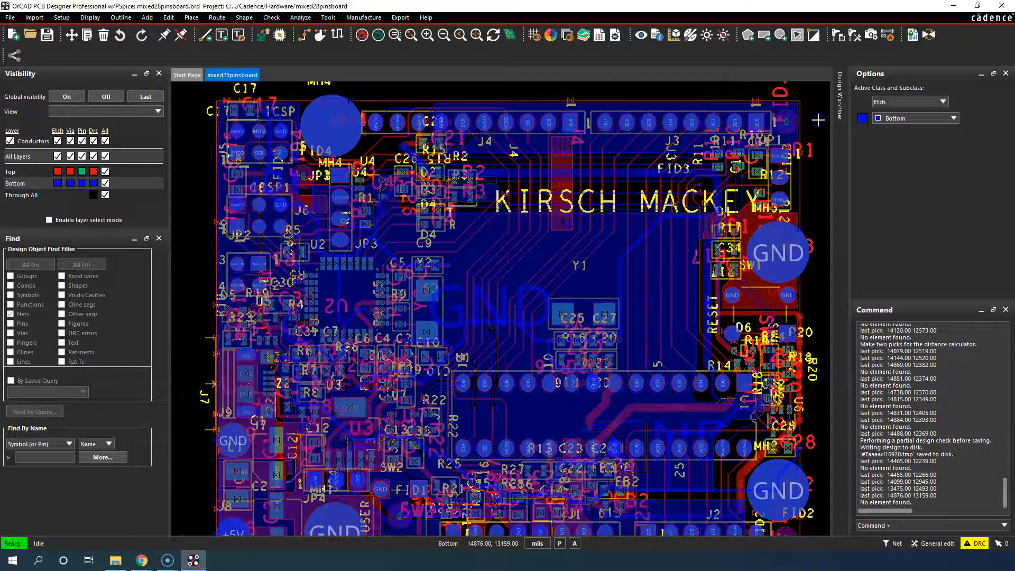
- Use Find by Name with object type Net to select nets +3V3, +5V_USB and AD0 on the board
{"action": "left_click", "coordinate": [63, 444]}
{"action": "left_click", "coordinate": [55, 453]}
{"action": "left_click", "coordinate": [102, 457]}
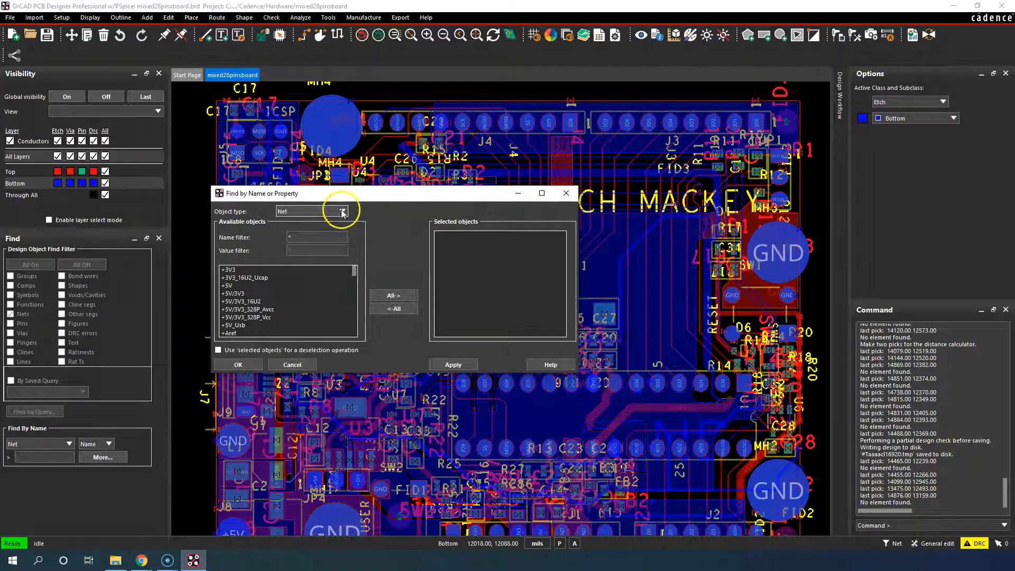
{"action": "left_click", "coordinate": [288, 270]}
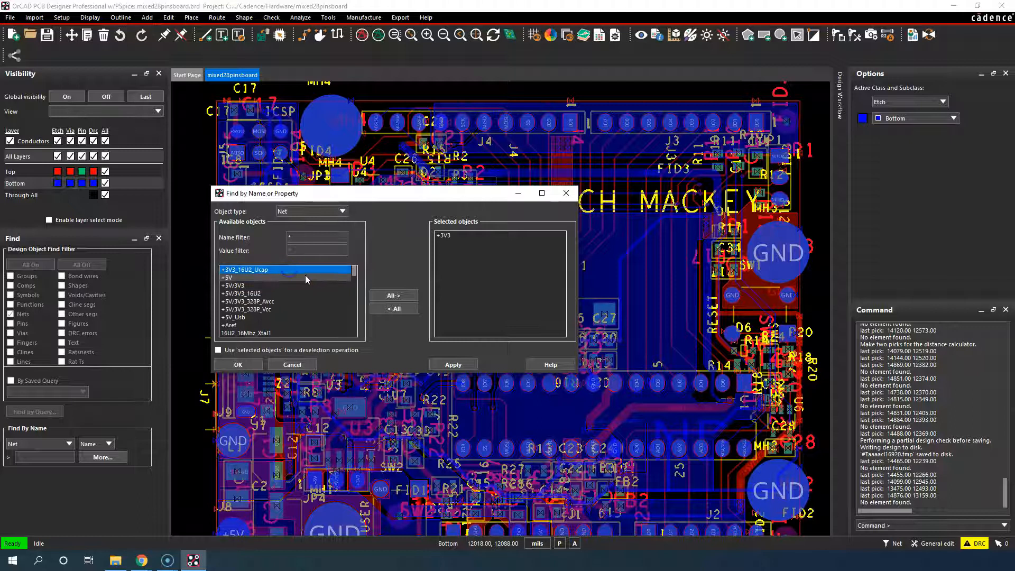
{"action": "left_click", "coordinate": [281, 316]}
{"action": "scroll", "coordinate": [302, 309], "scroll_direction": "down", "scroll_amount": 5}
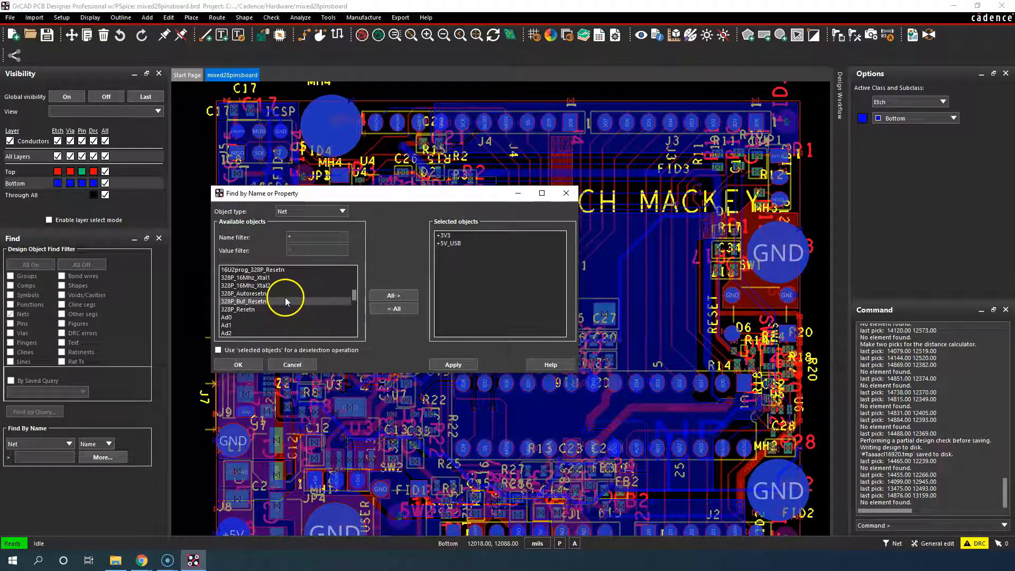
{"action": "left_click", "coordinate": [277, 317]}
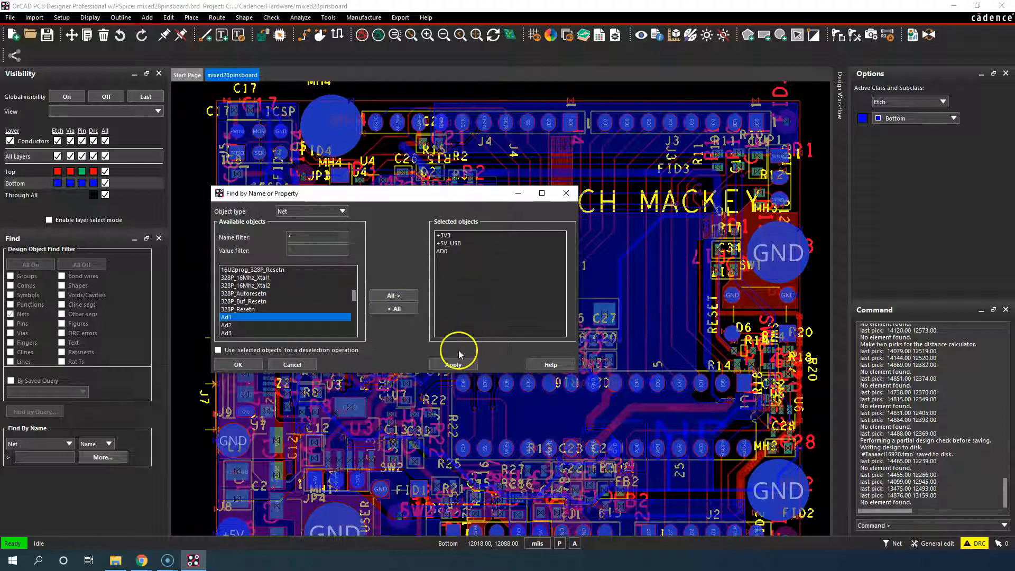
{"action": "left_click", "coordinate": [437, 364]}
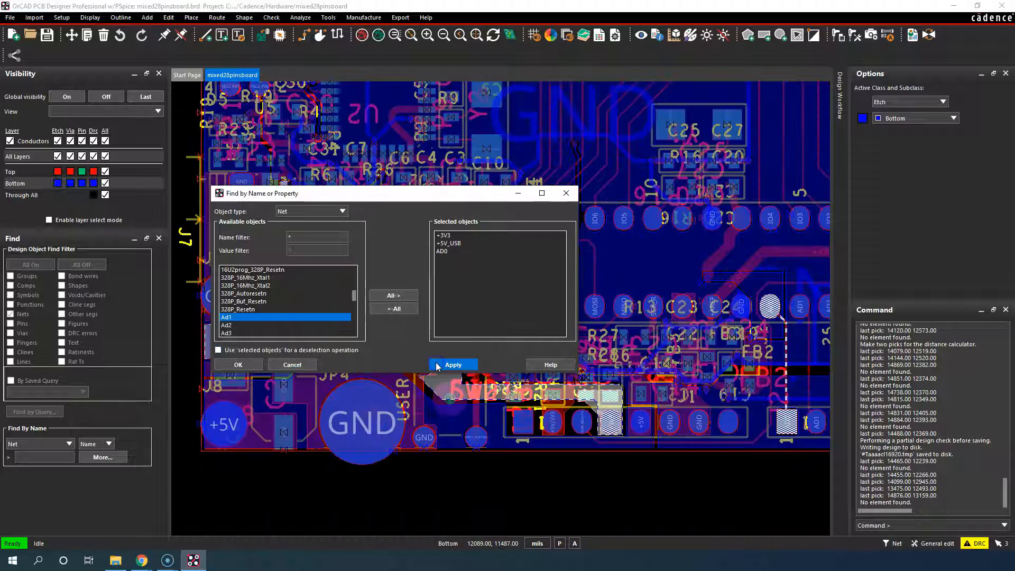
{"action": "left_click", "coordinate": [302, 364]}
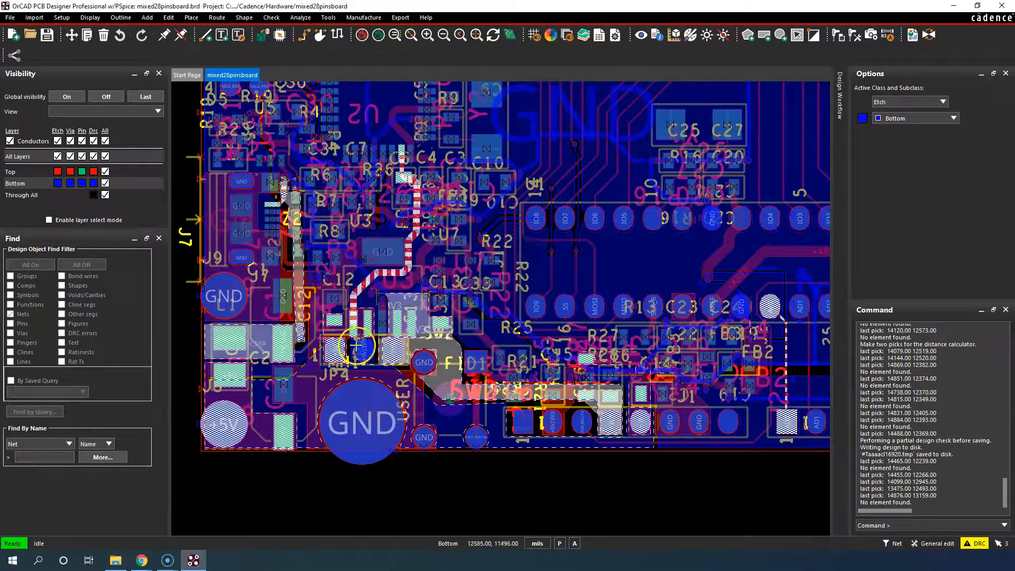
- Delete the large Sheet_Area filled rectangle outside the board and end the Delete command
{"action": "scroll", "coordinate": [541, 226], "scroll_direction": "down", "scroll_amount": 5}
{"action": "scroll", "coordinate": [542, 226], "scroll_direction": "up", "scroll_amount": 2}
{"action": "scroll", "coordinate": [543, 225], "scroll_direction": "down", "scroll_amount": 4}
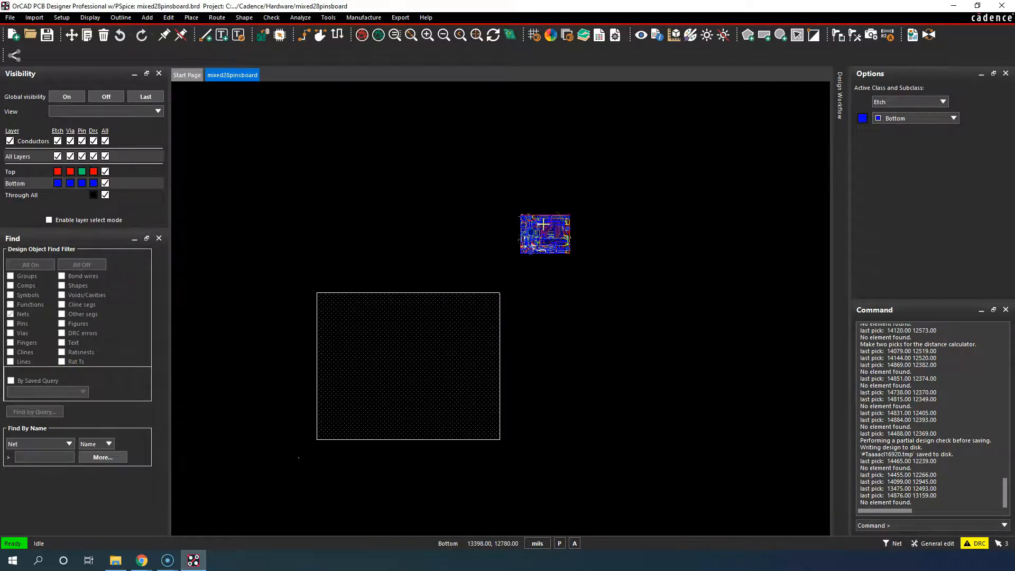
{"action": "left_click", "coordinate": [104, 35]}
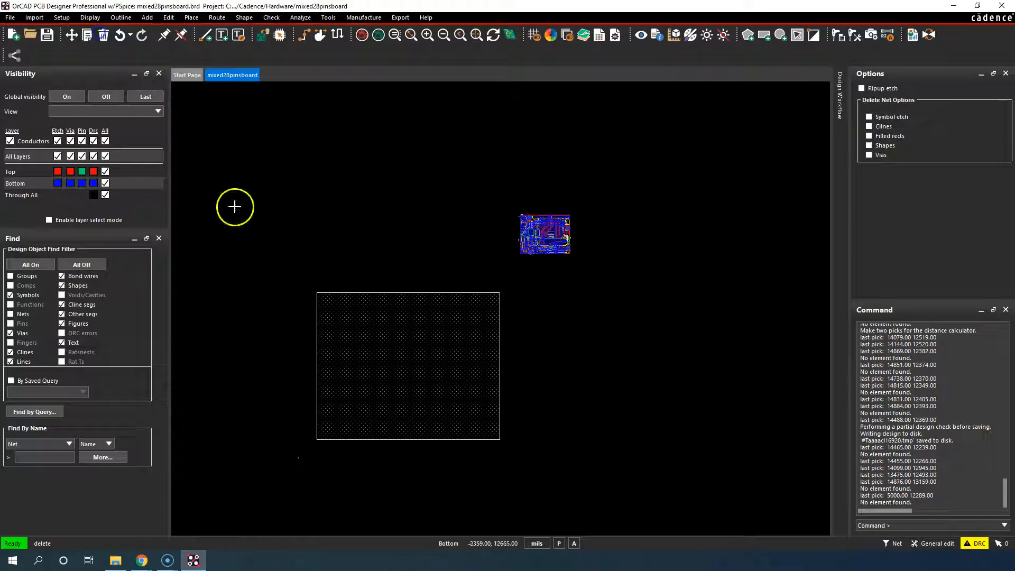
{"action": "left_click", "coordinate": [387, 292]}
{"action": "left_click", "coordinate": [408, 229]}
{"action": "right_click", "coordinate": [407, 268]}
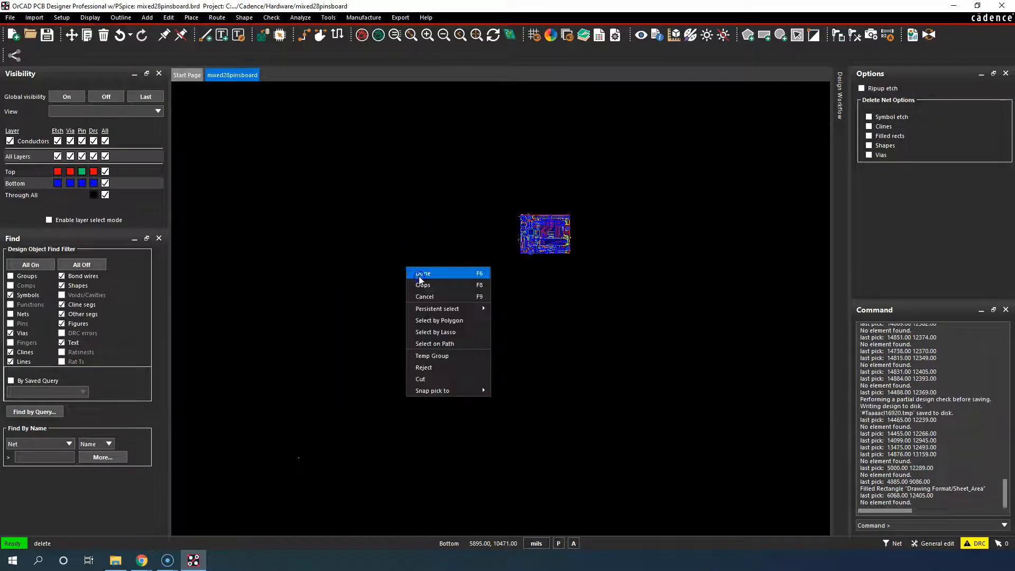
{"action": "left_click", "coordinate": [421, 274]}
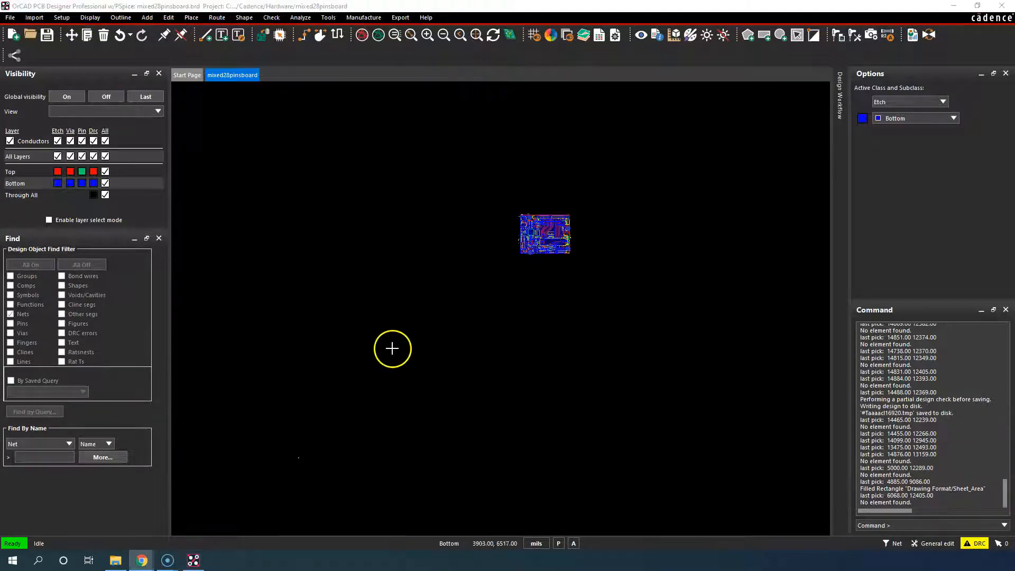
{"action": "left_click", "coordinate": [381, 306]}
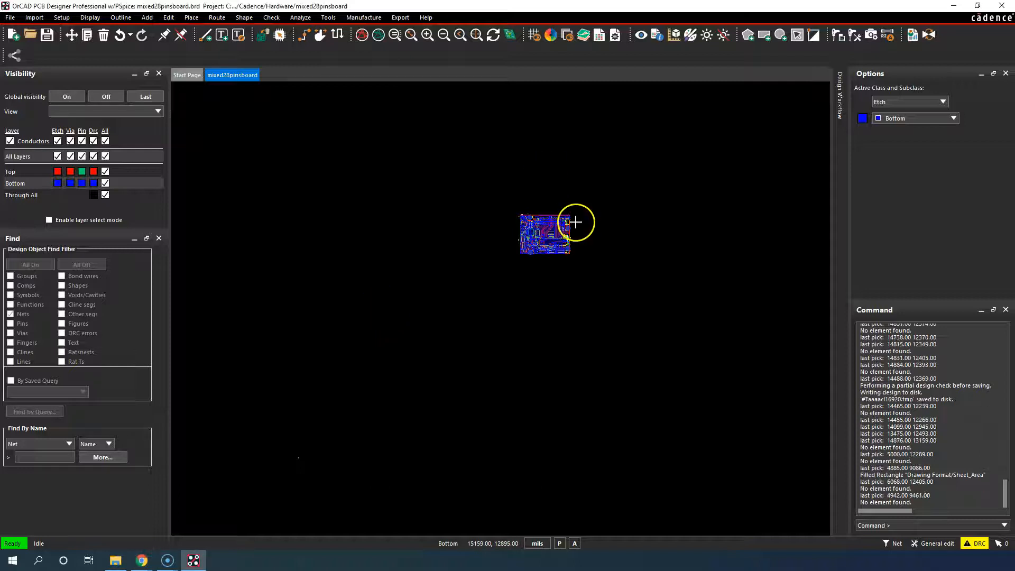